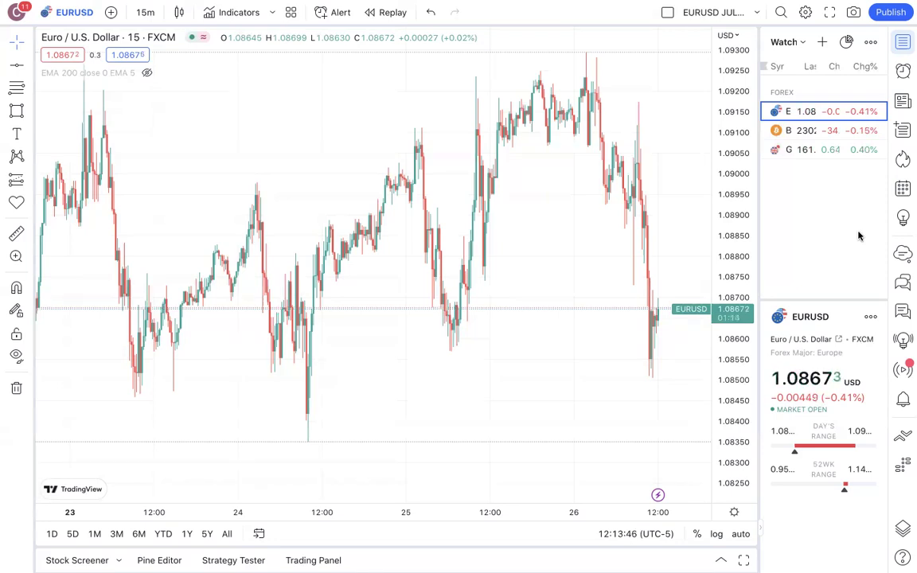
- Circle the rising swing lows on the EURUSD 15-minute chart from 24 to 25 January and clear the circles
mouse_move(330, 31)
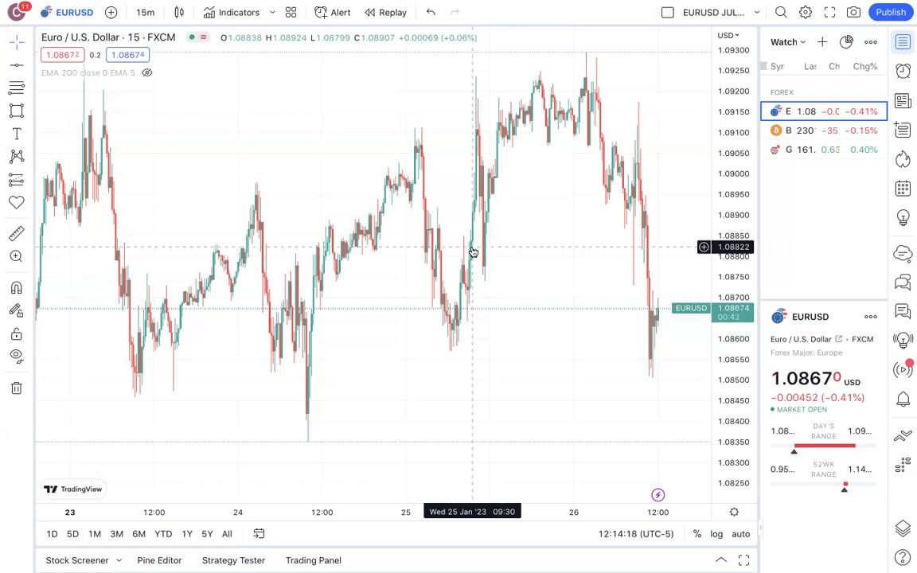
left_click_drag(528, 303, 519, 336)
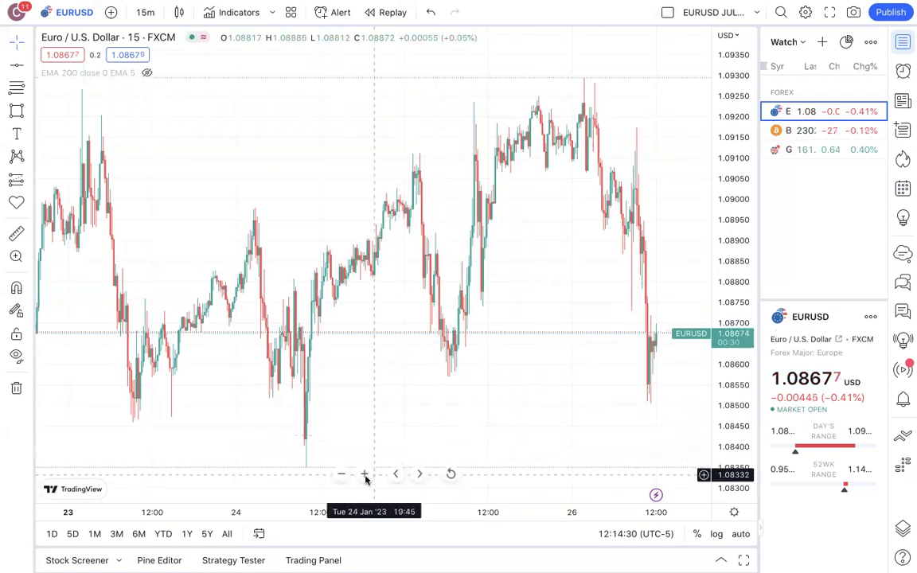
left_click(366, 475)
left_click(365, 475)
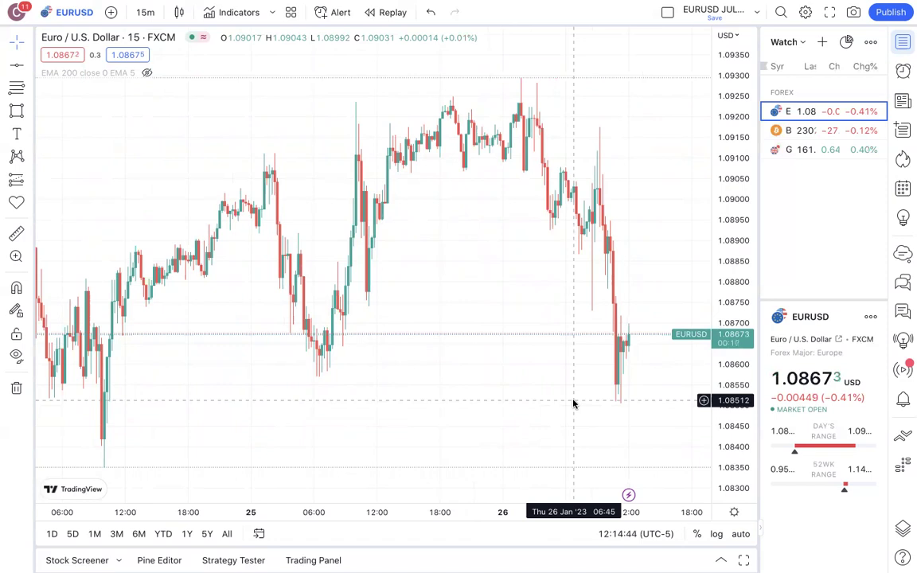
mouse_move(458, 20)
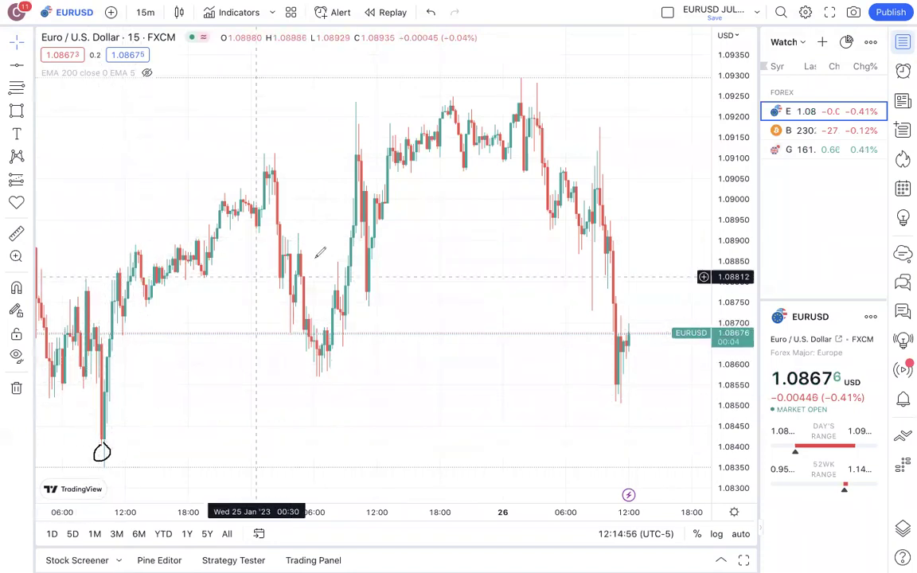
left_click_drag(340, 363, 325, 361)
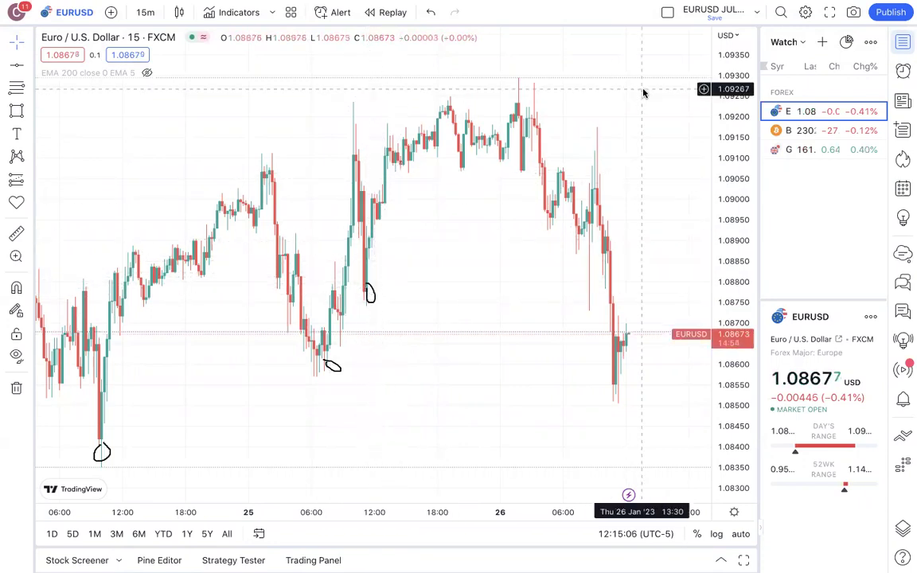
key("Escape")
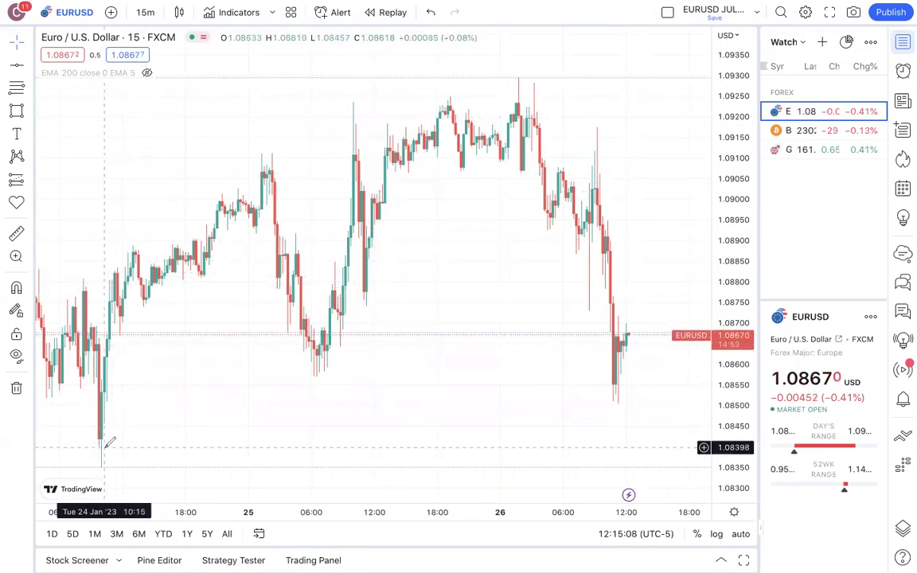
- Sketch an upward arrow from the 24 January low, outline the two bullish rallies on 24 and 25 January, and clear the sketches
mouse_move(103, 451)
left_mouse_down()
mouse_move(118, 363)
mouse_move(131, 334)
mouse_move(173, 309)
mouse_move(173, 294)
left_mouse_up()
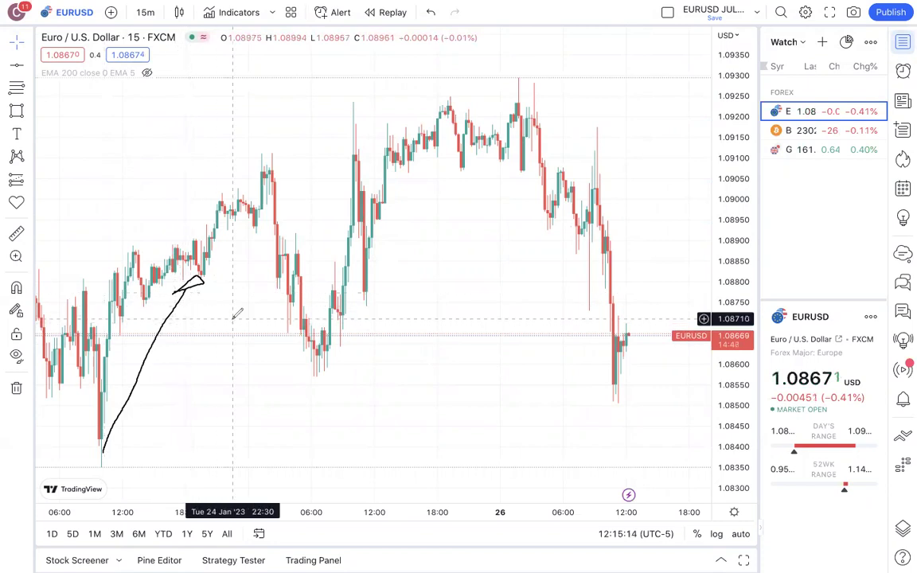
mouse_move(102, 274)
left_mouse_down()
mouse_move(86, 314)
mouse_move(126, 354)
mouse_move(103, 271)
left_mouse_up()
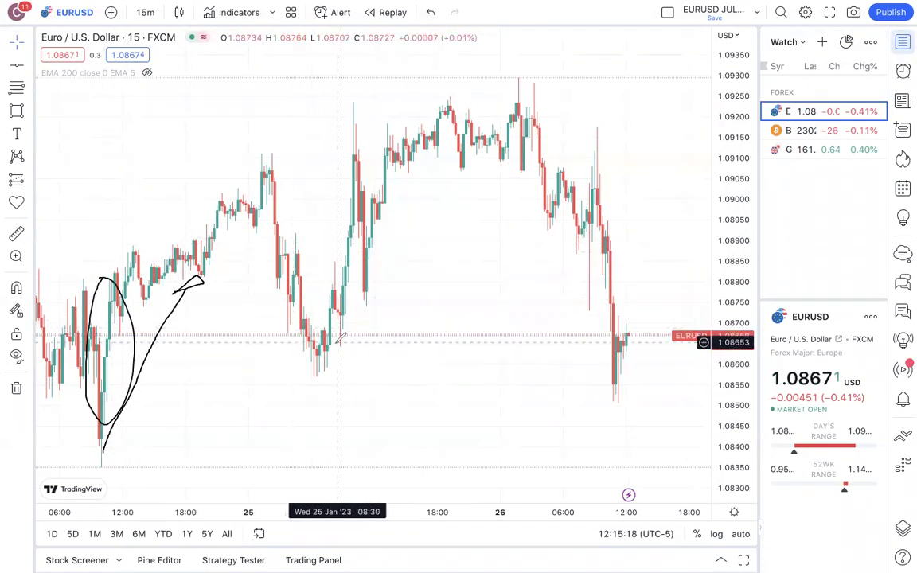
mouse_move(319, 354)
left_mouse_down()
mouse_move(385, 239)
mouse_move(390, 155)
mouse_move(340, 318)
left_mouse_up()
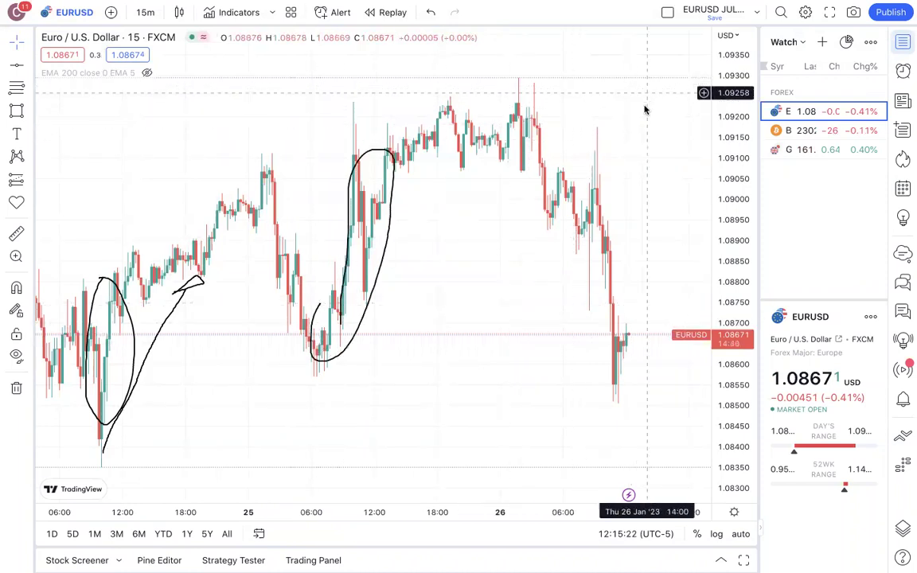
key("ctrl+alt+h")
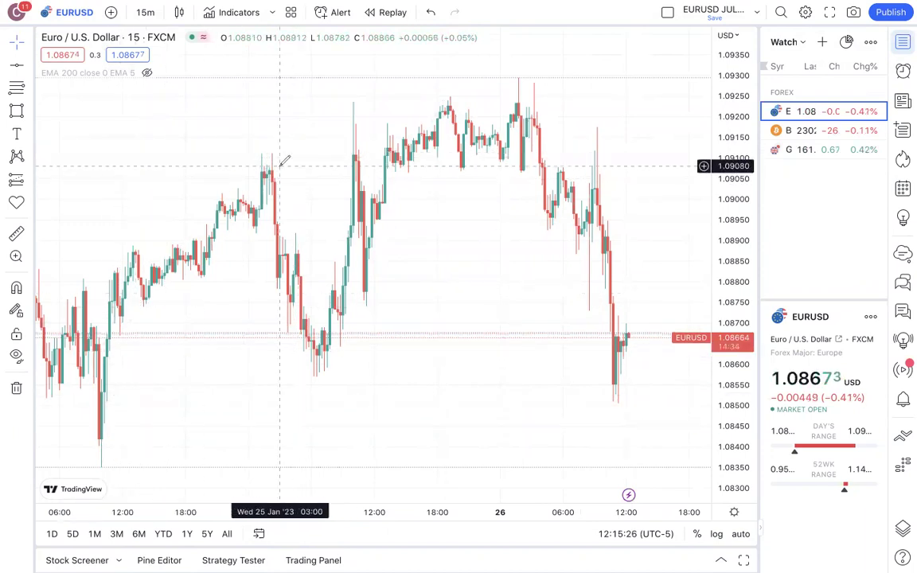
- Mark the 25 and 26 January swing highs with downward arrows along their sell-offs and clear the sketches
mouse_move(272, 171)
left_mouse_down()
mouse_move(333, 323)
mouse_move(353, 342)
mouse_move(318, 323)
left_mouse_up()
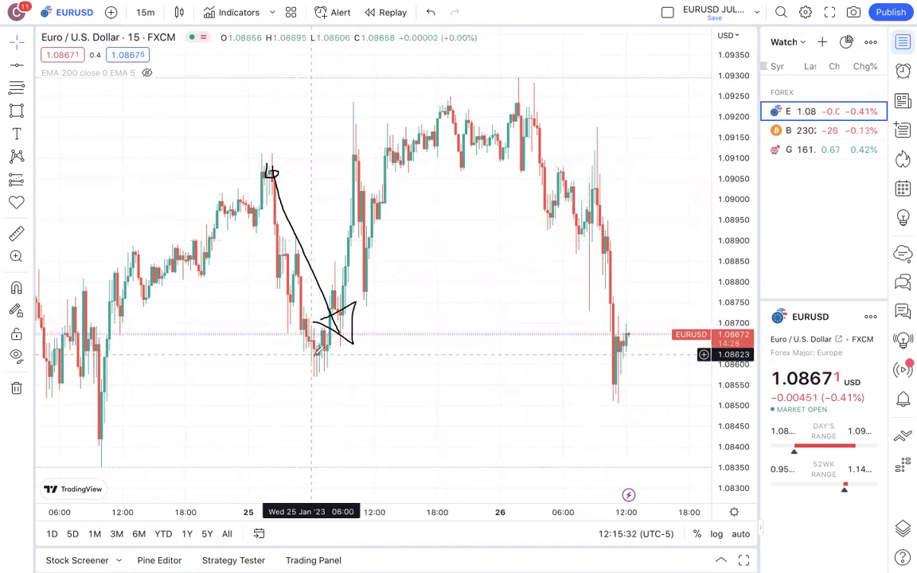
mouse_move(600, 170)
left_mouse_down()
mouse_move(653, 350)
mouse_move(633, 342)
left_mouse_up()
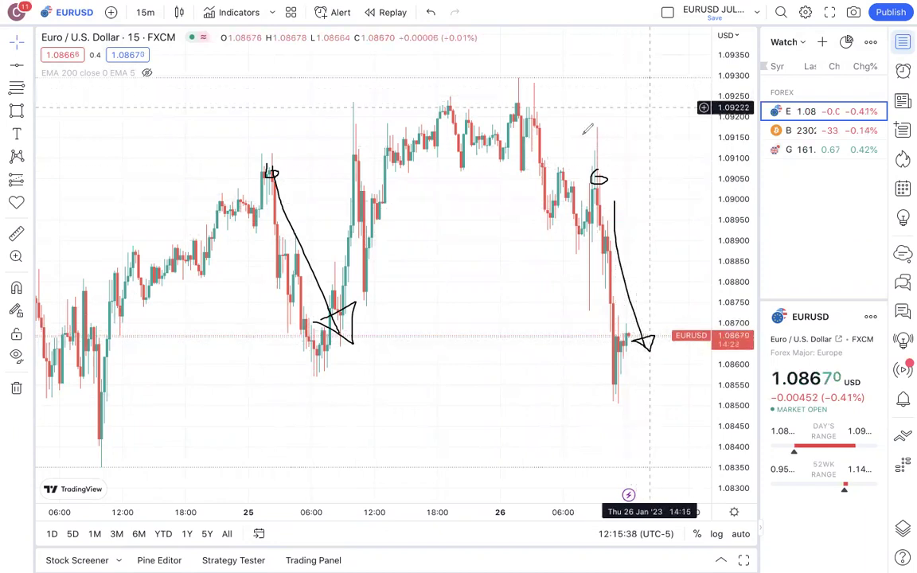
key("Escape")
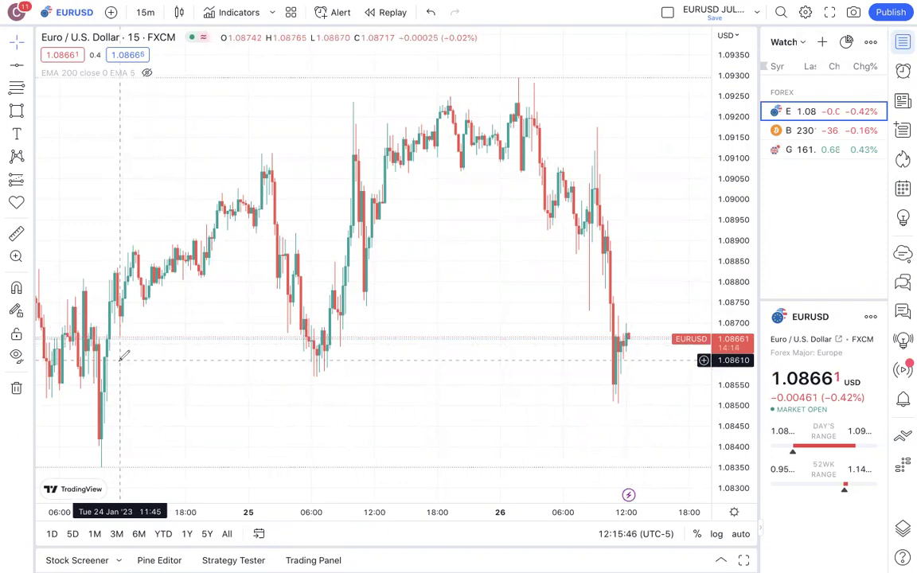
- Sketch a long upward arrow from the 24 January low and a long downward arrow along the 26 January decline, clearing each
left_click_drag(104, 452, 480, 105)
mouse_move(568, 45)
left_mouse_down()
mouse_move(573, 37)
mouse_move(515, 59)
left_mouse_up()
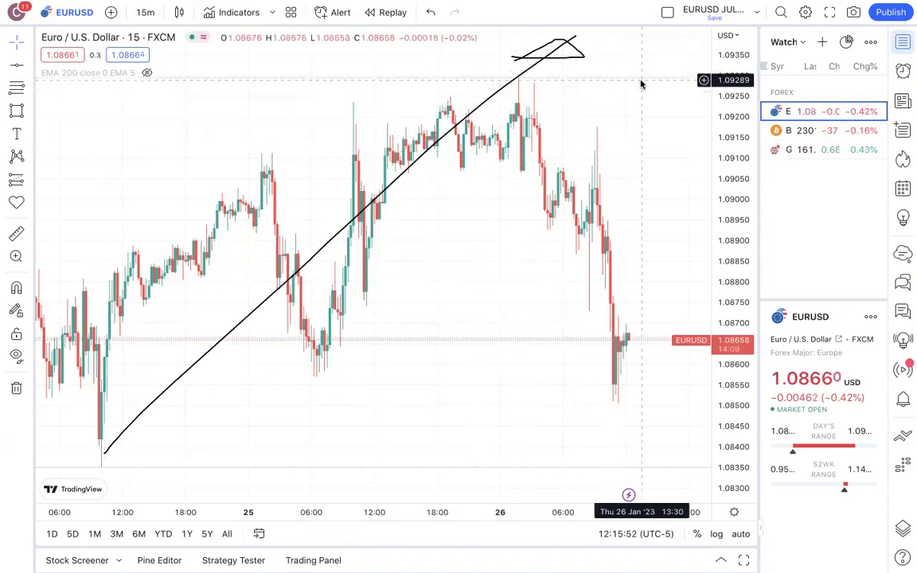
key("ctrl+z")
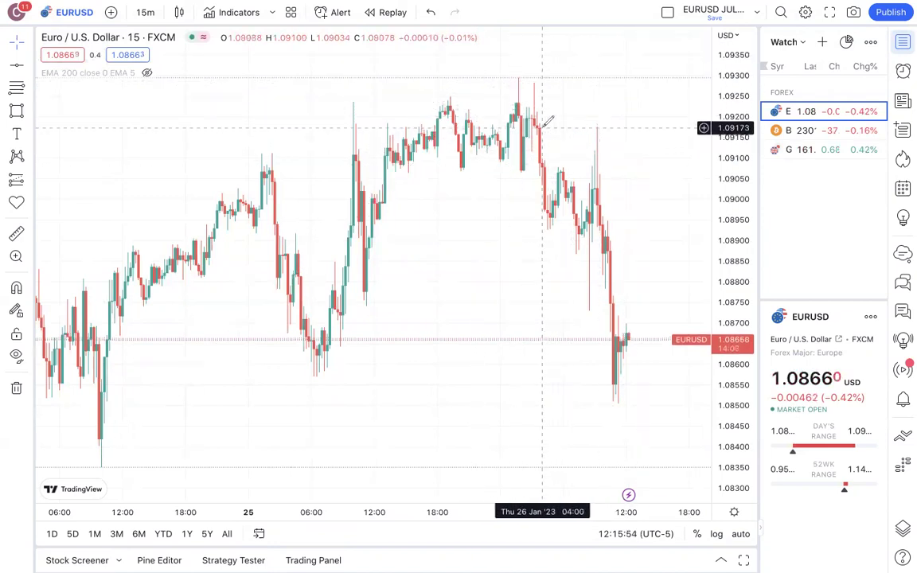
left_click_drag(543, 125, 680, 482)
mouse_move(609, 427)
left_mouse_down()
mouse_move(675, 431)
mouse_move(610, 443)
left_mouse_up()
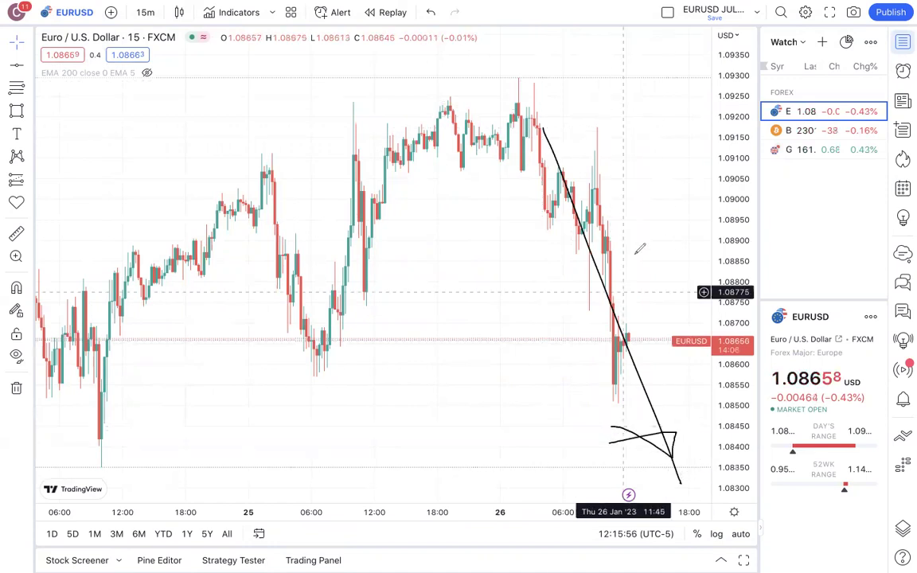
key("ctrl+z")
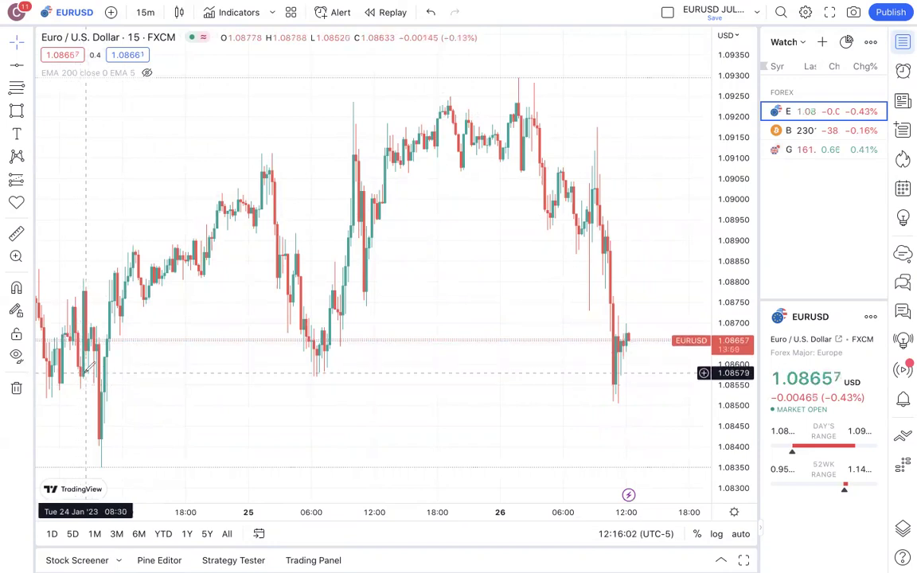
- Trace the price swings from 24 to 26 January as one freehand zigzag and clear the sketch
left_click_drag(89, 380, 113, 351)
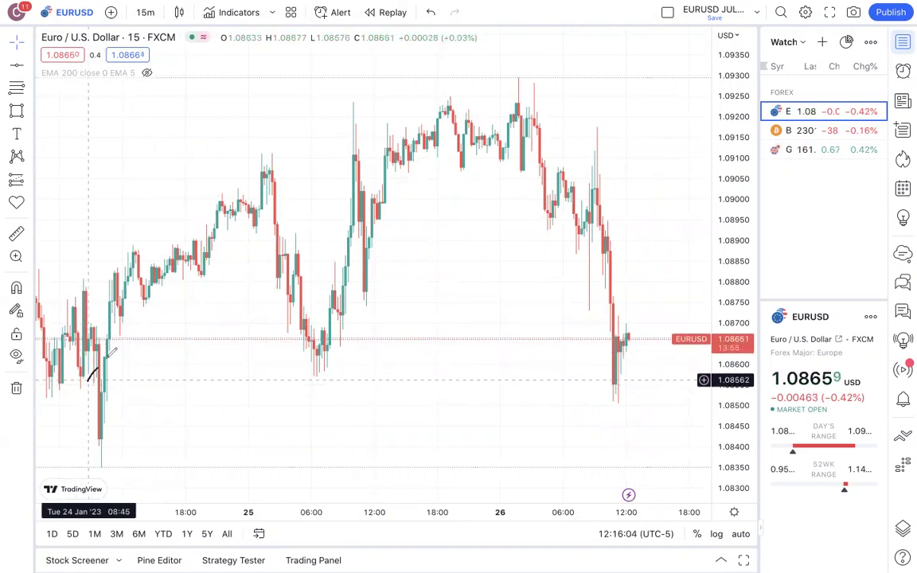
mouse_move(157, 298)
left_mouse_down()
mouse_move(164, 240)
mouse_move(196, 199)
mouse_move(257, 168)
mouse_move(267, 227)
mouse_move(321, 361)
mouse_move(417, 175)
left_mouse_up()
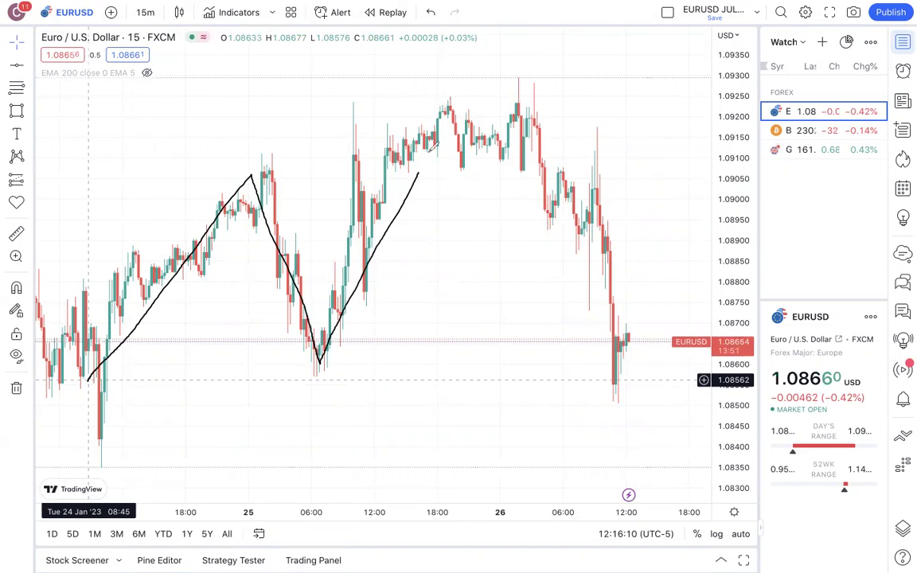
mouse_move(467, 129)
left_mouse_down()
mouse_move(545, 226)
mouse_move(597, 139)
mouse_move(644, 396)
left_mouse_up()
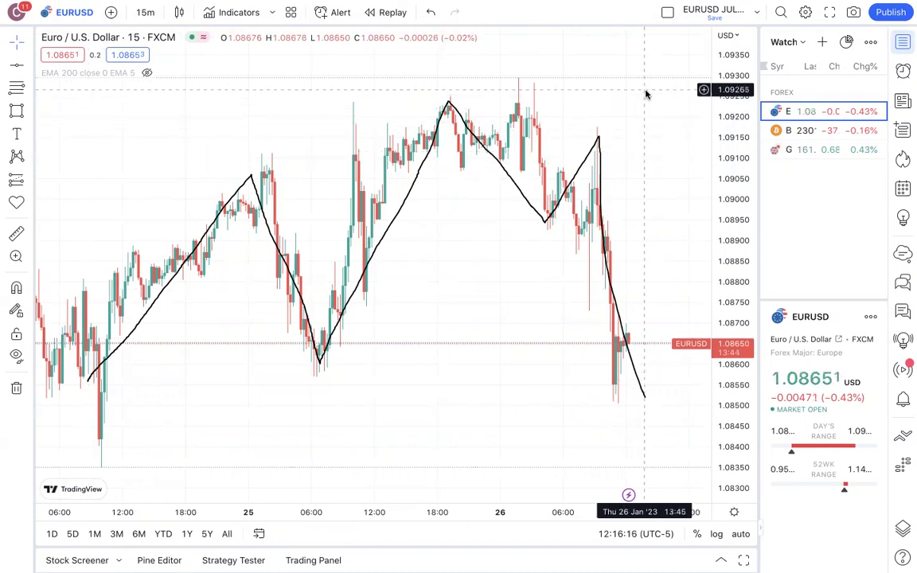
key("ctrl+z")
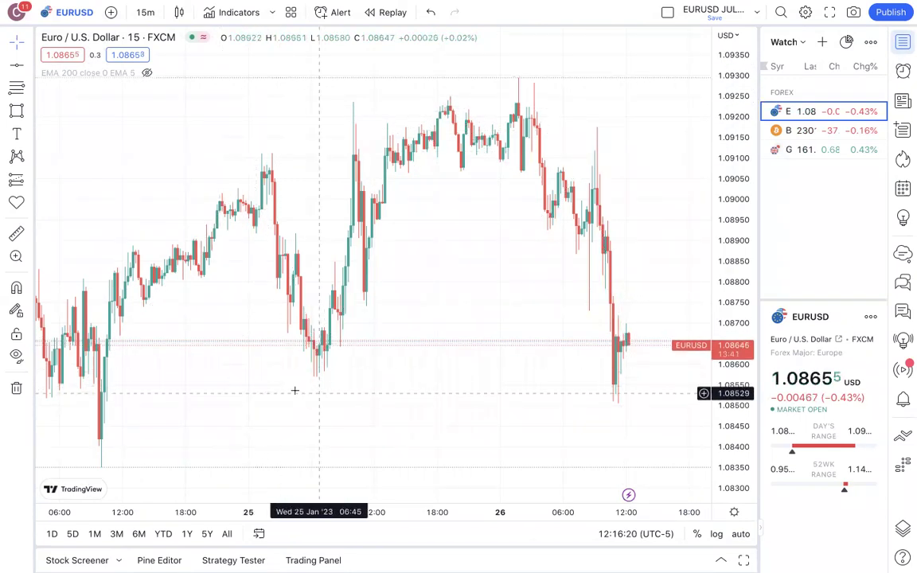
- Mark the early 25 January swing high with a circle, a level line and a downward arrow, and clear the sketches
left_click_drag(274, 391, 343, 379)
left_click(344, 379)
left_click_drag(305, 385, 383, 311)
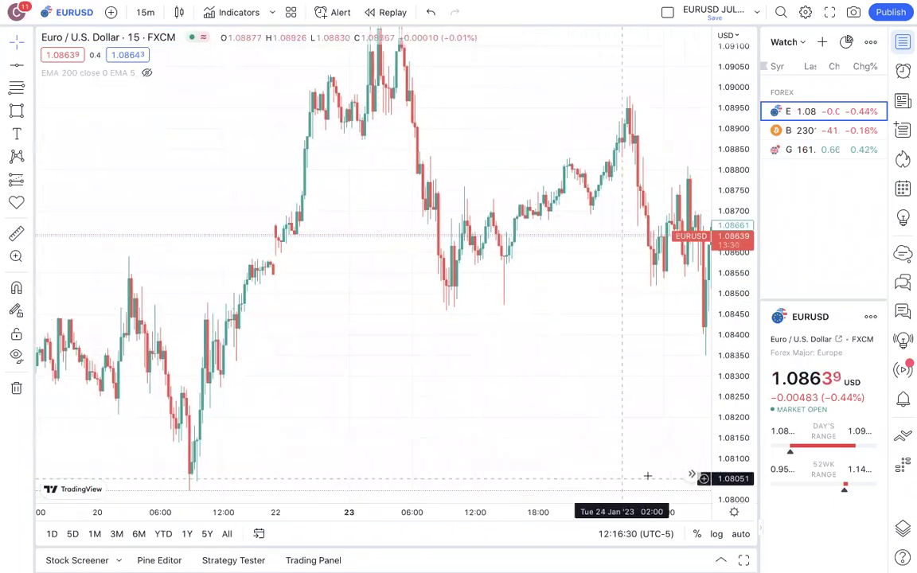
left_click(690, 474)
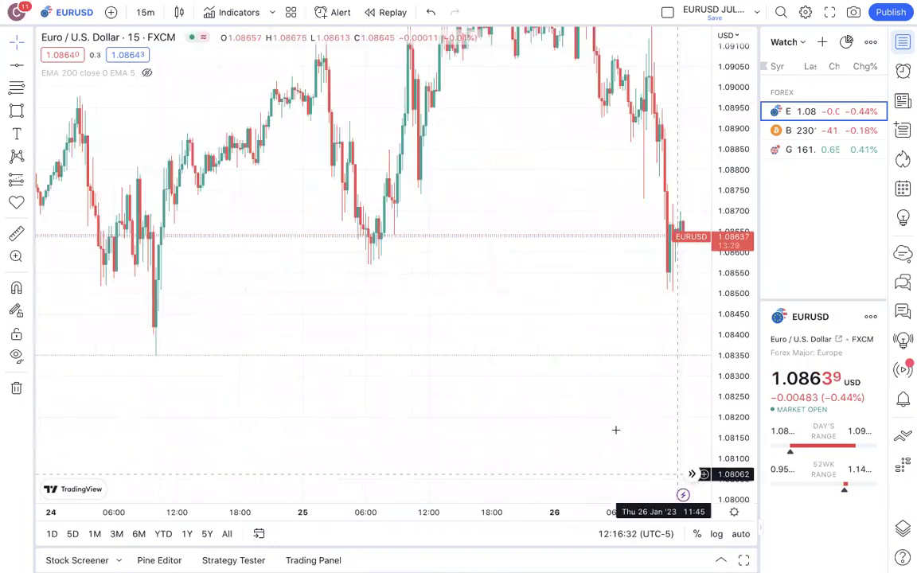
left_click_drag(577, 323, 456, 419)
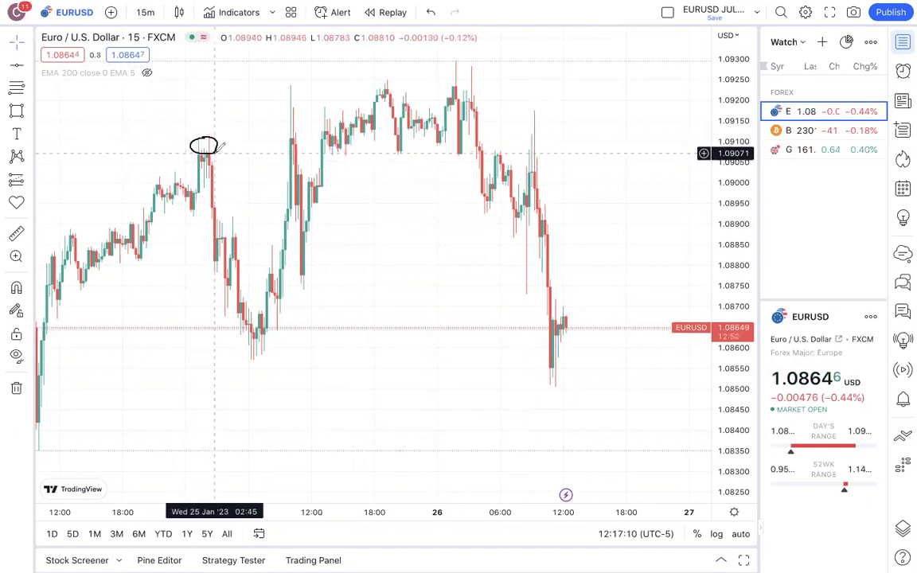
mouse_move(152, 6)
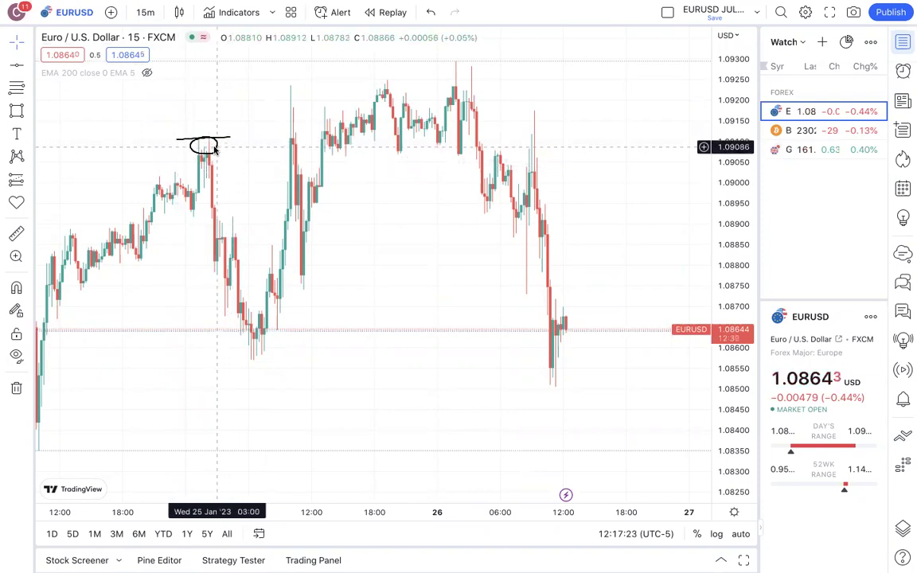
left_click_drag(228, 237, 244, 298)
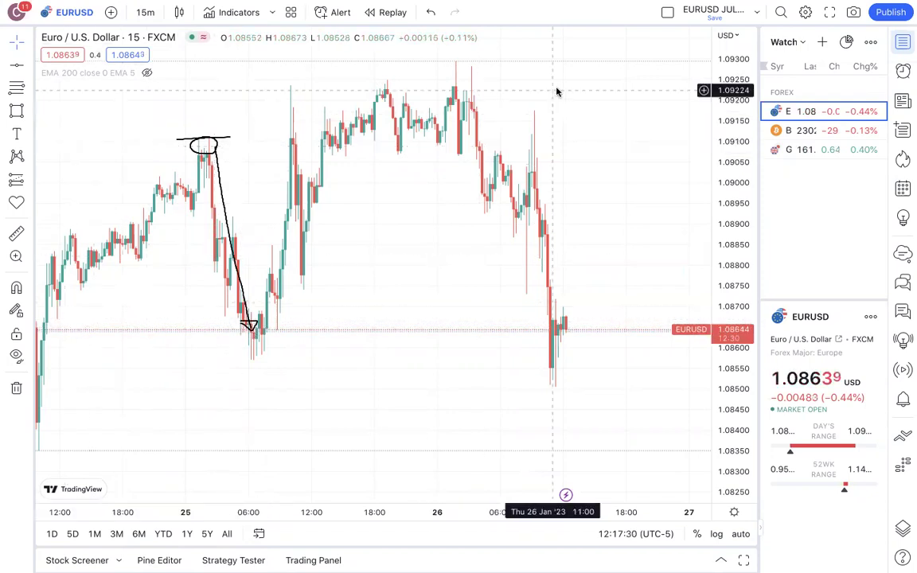
key("ctrl+z")
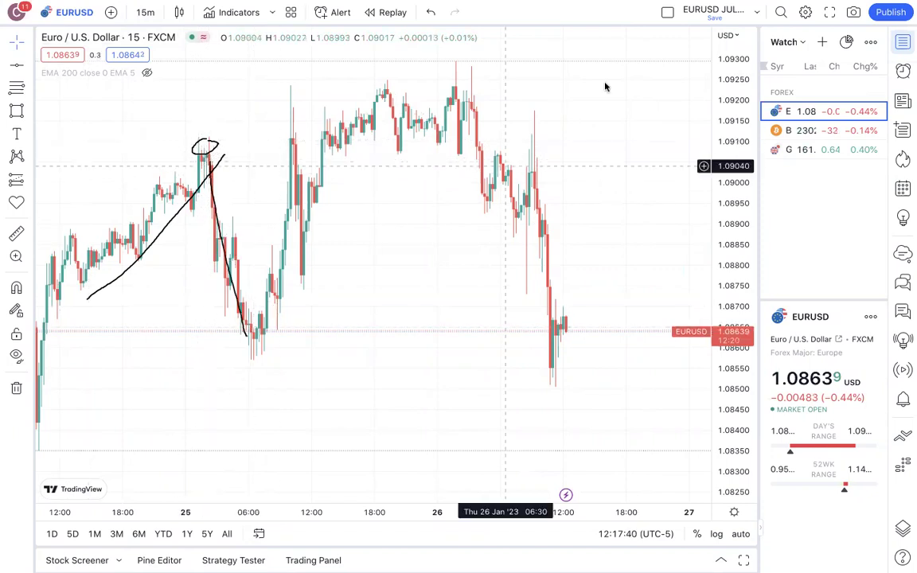
key("ctrl+z")
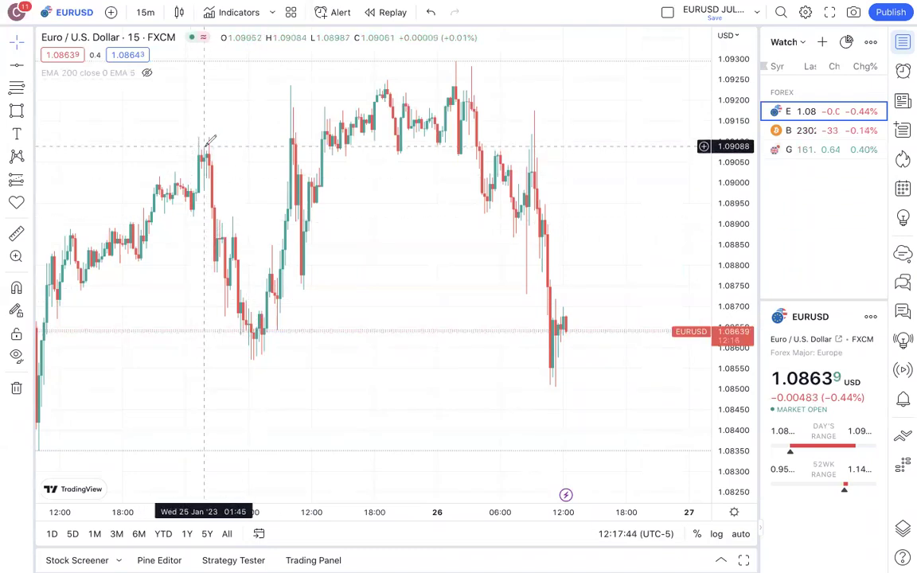
- Sketch an arrow down to the circled 25 January swing low and another up the following rally, and clear the drawings
left_click_drag(248, 291, 252, 309)
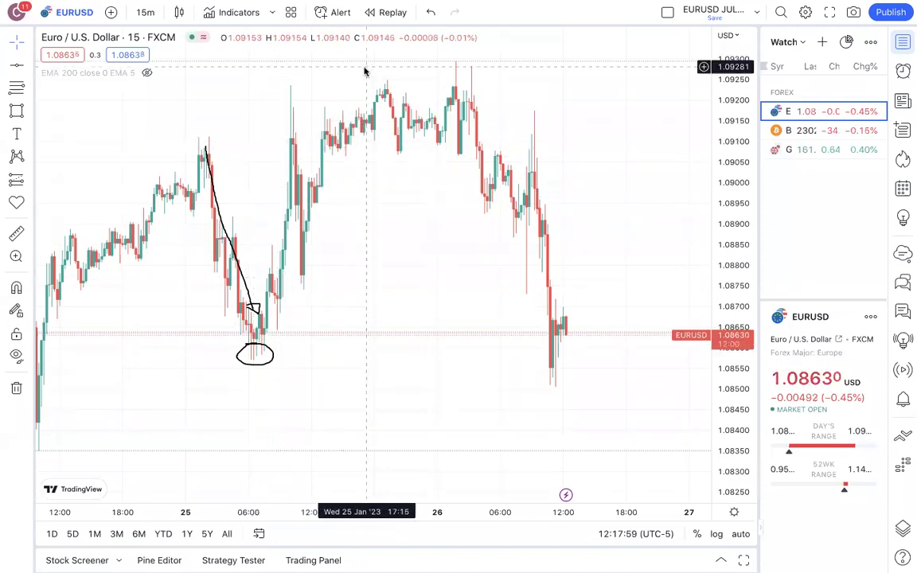
left_click_drag(259, 317, 343, 152)
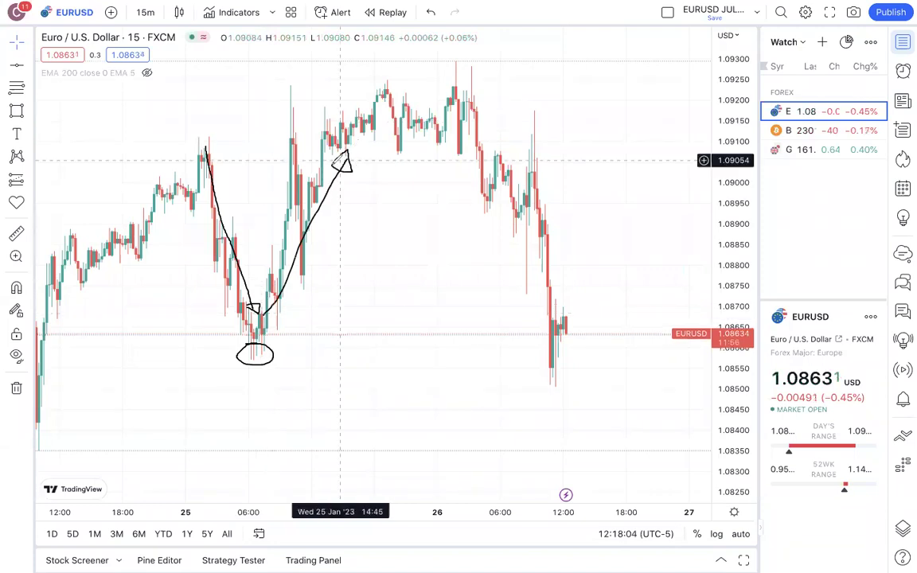
key("Escape")
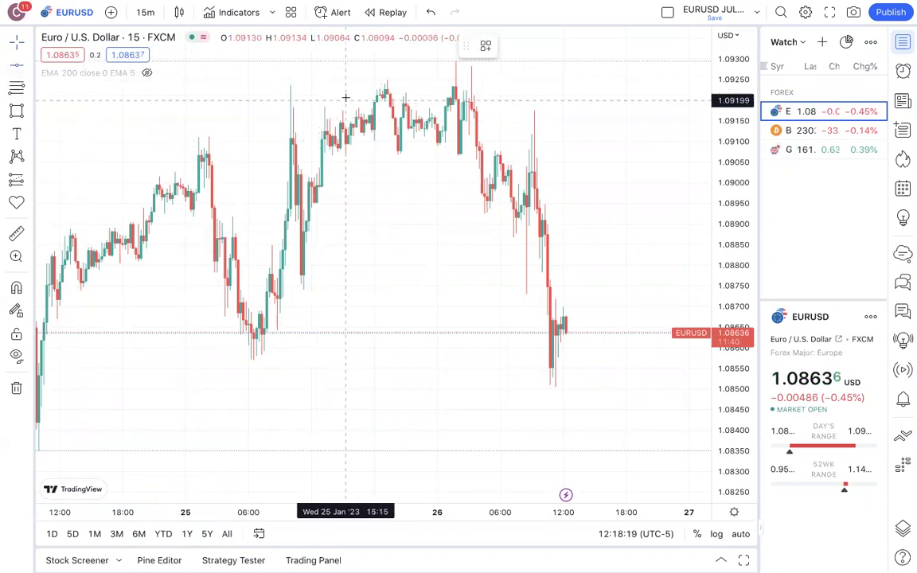
- Place a horizontal line at 1.09233 across the late 25 January high and sketch the rally up to it, clearing only the sketch
left_click(373, 86)
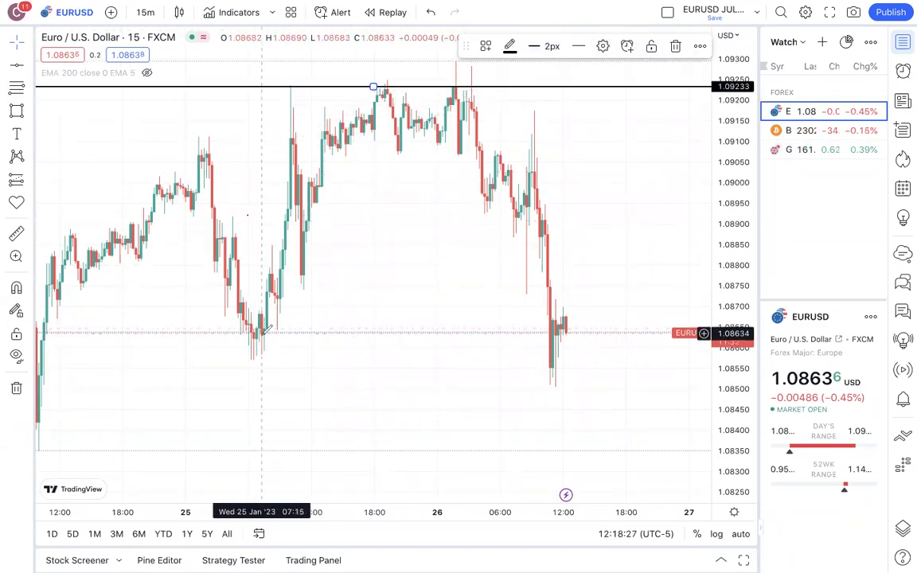
left_click_drag(302, 272, 360, 184)
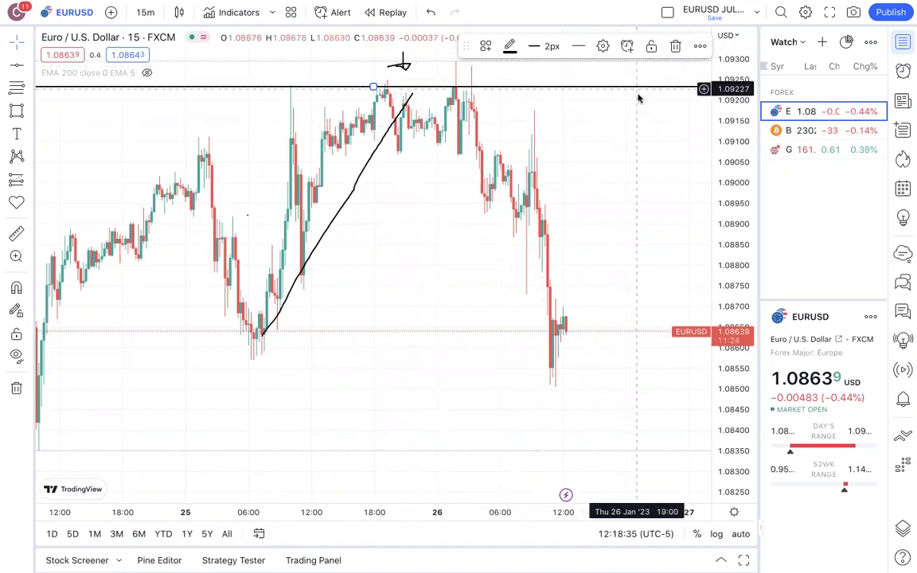
key("ctrl+z")
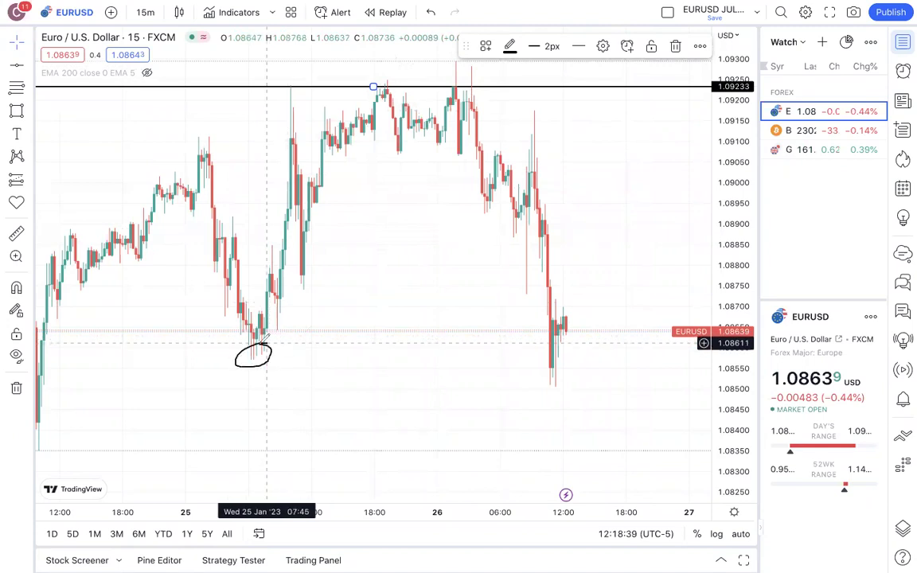
- Sketch a level line through the circled 25 January swing low and a rising line for the following rally
left_click_drag(366, 352, 365, 352)
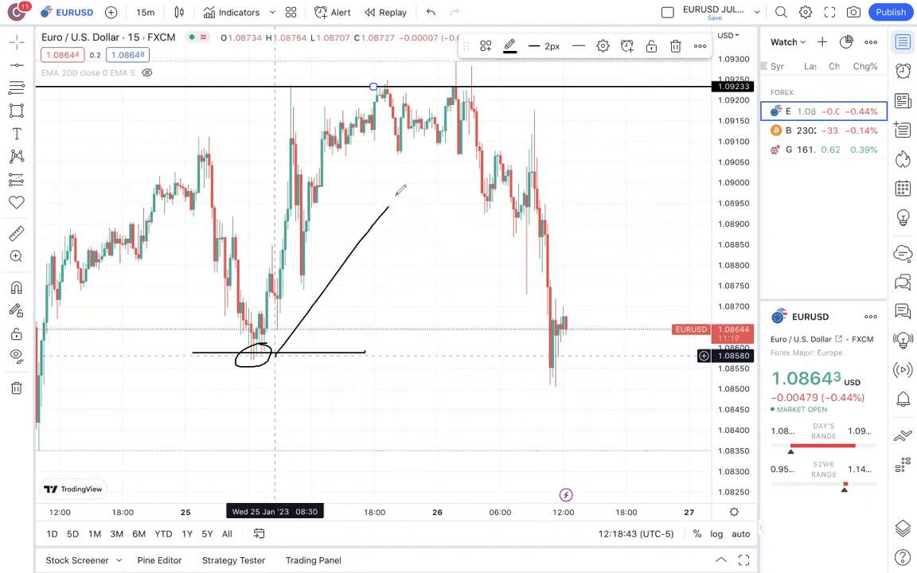
left_click_drag(394, 193, 393, 194)
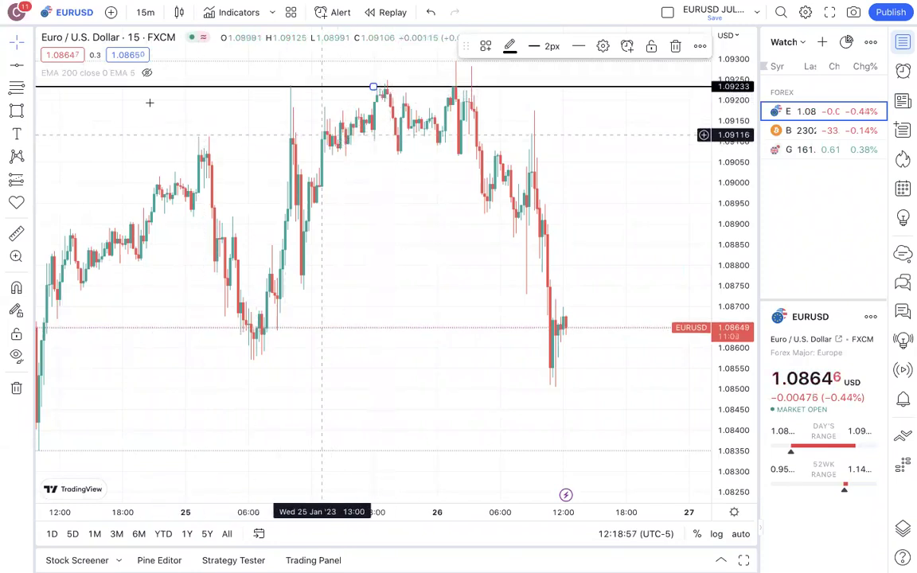
- Place horizontal lines at 1.08940 and 1.08647, and clear the freehand circles around the swing highs and lows
left_click(15, 66)
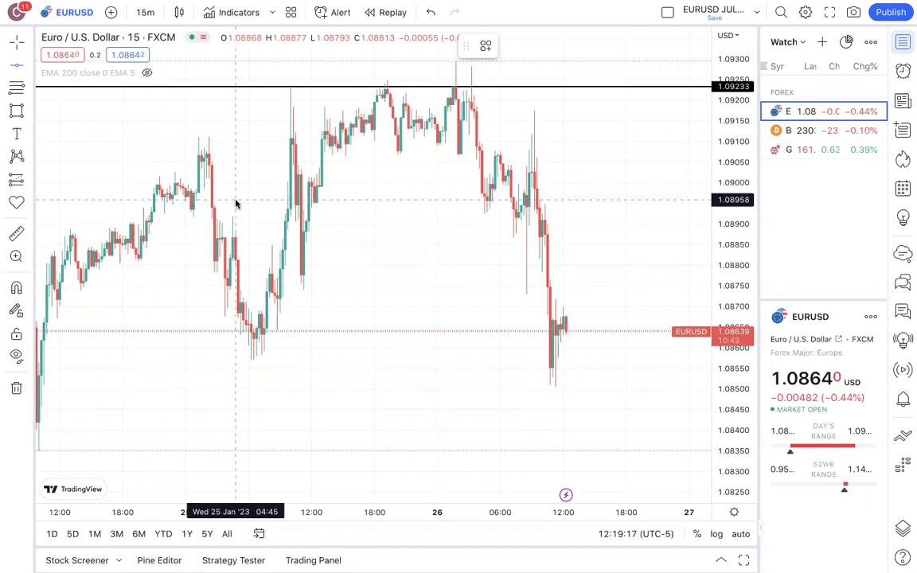
left_click(303, 207)
left_click(282, 247)
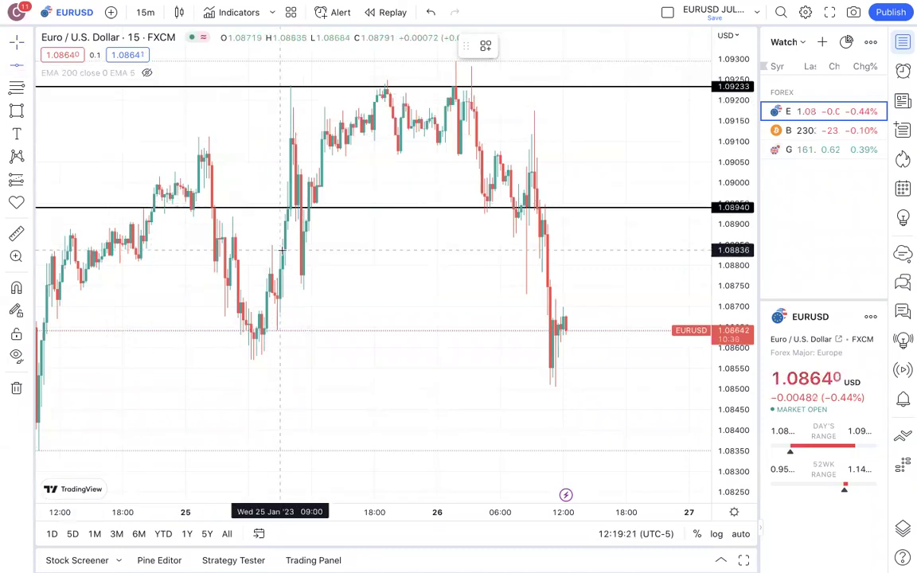
left_click(352, 329)
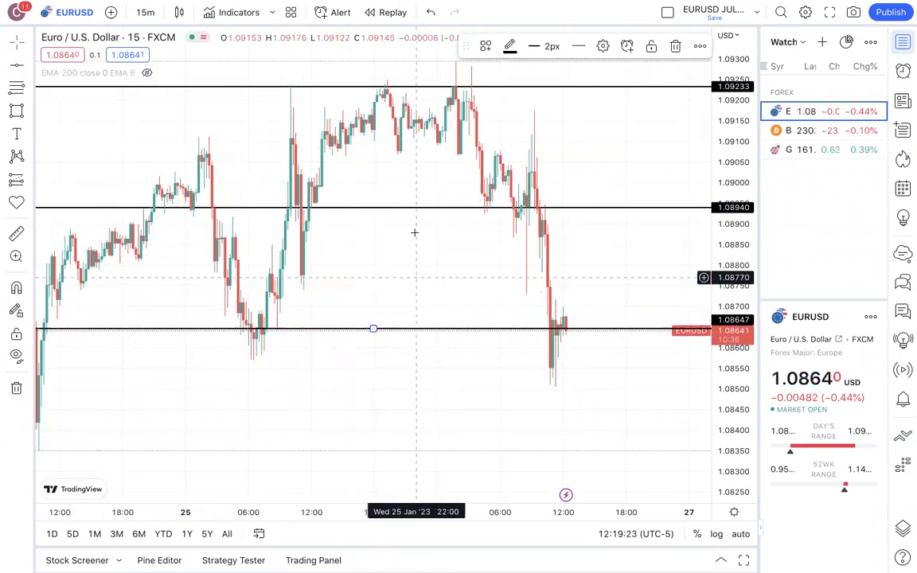
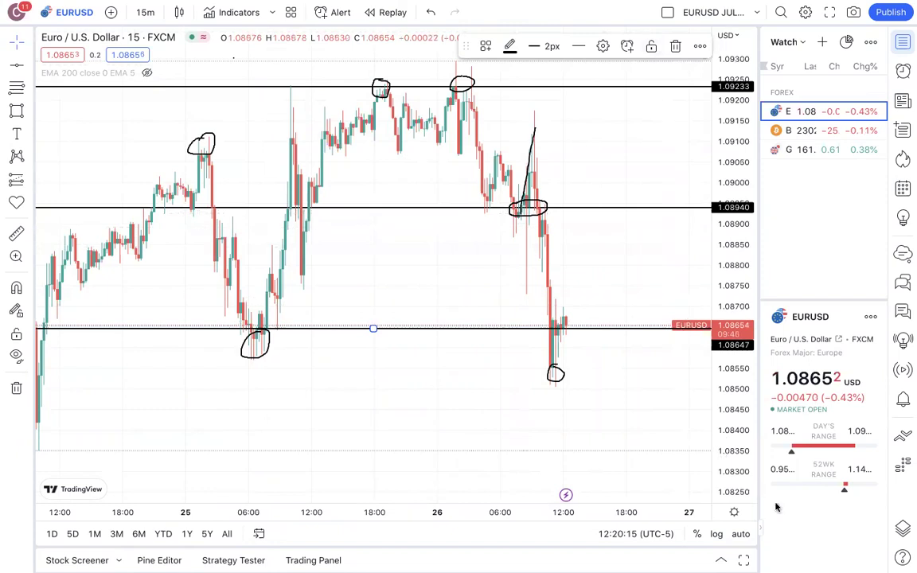
key("Escape")
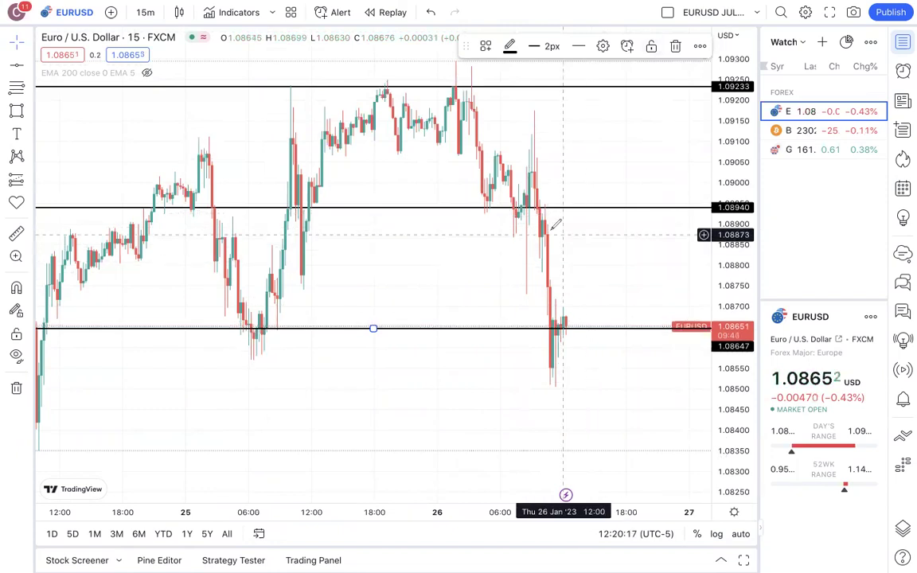
- Sketch the price swings from the 25 January low to the 26 January drop, marking the turning points, and clear the sketches
left_click(548, 206)
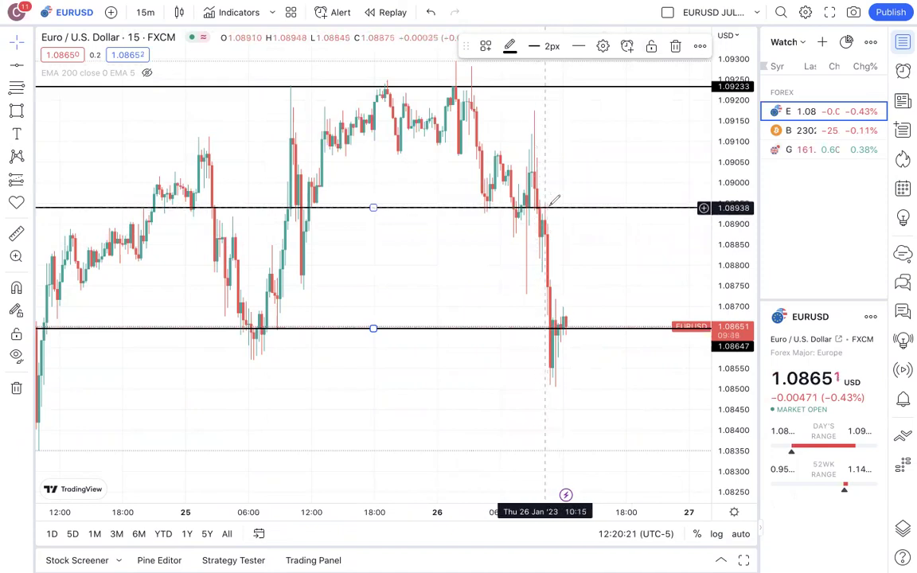
mouse_move(557, 176)
left_mouse_down()
mouse_move(550, 181)
mouse_move(560, 179)
mouse_move(563, 230)
left_mouse_up()
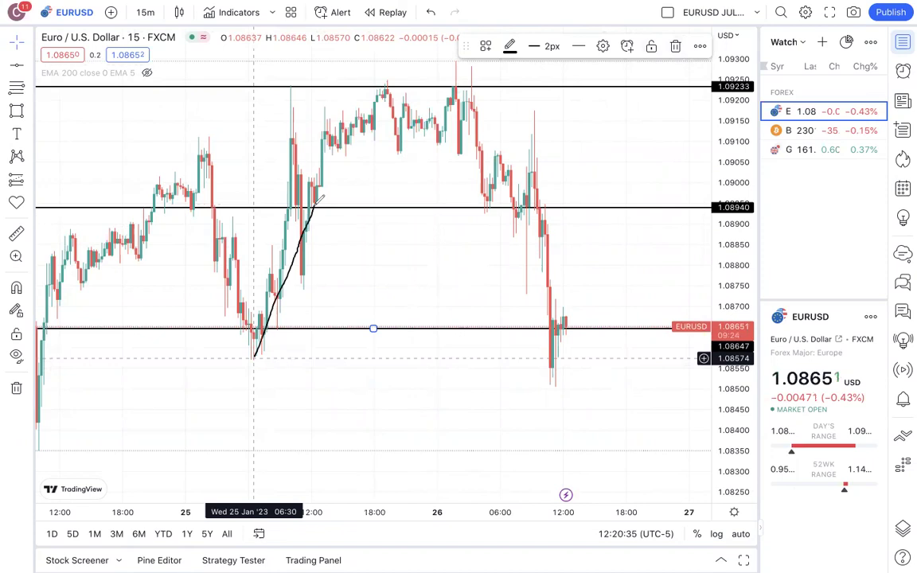
left_click_drag(350, 139, 393, 80)
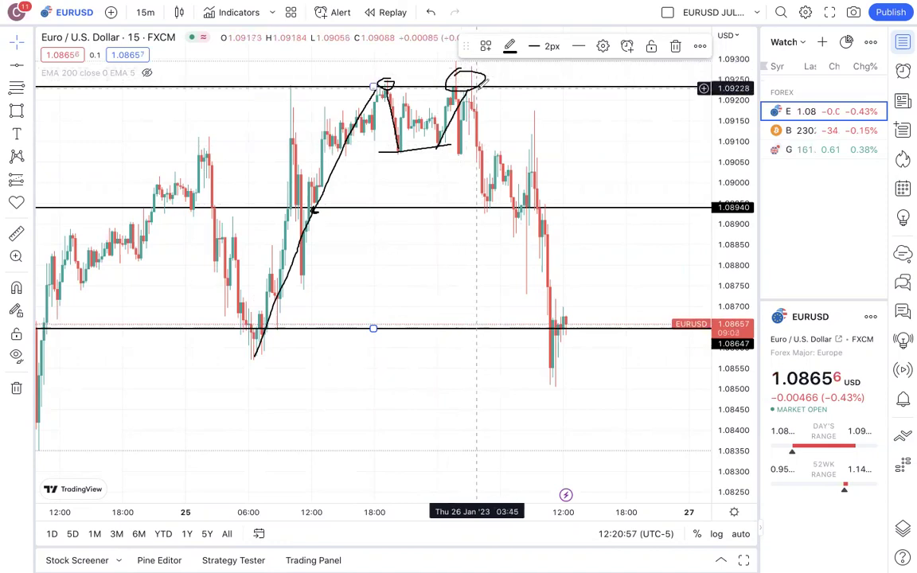
left_click_drag(475, 94, 510, 180)
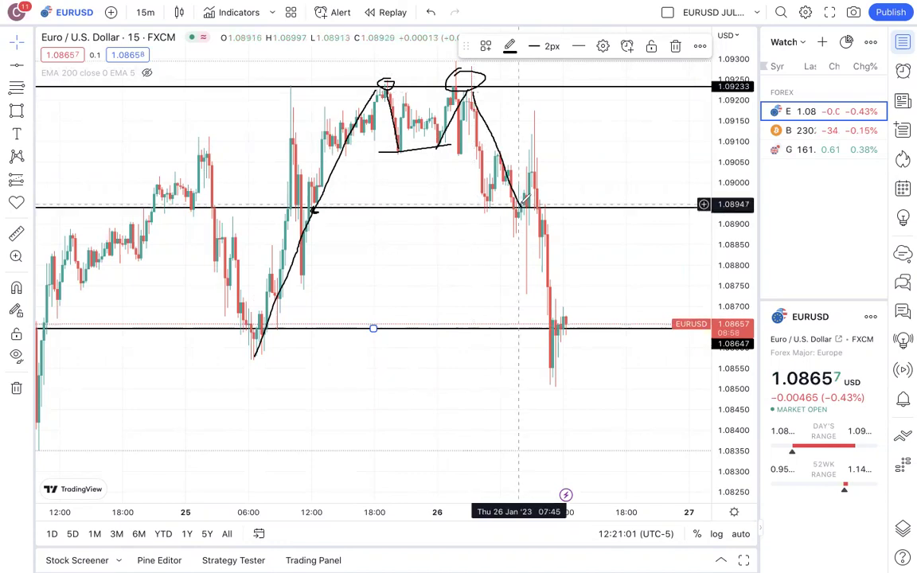
left_click_drag(513, 219, 541, 206)
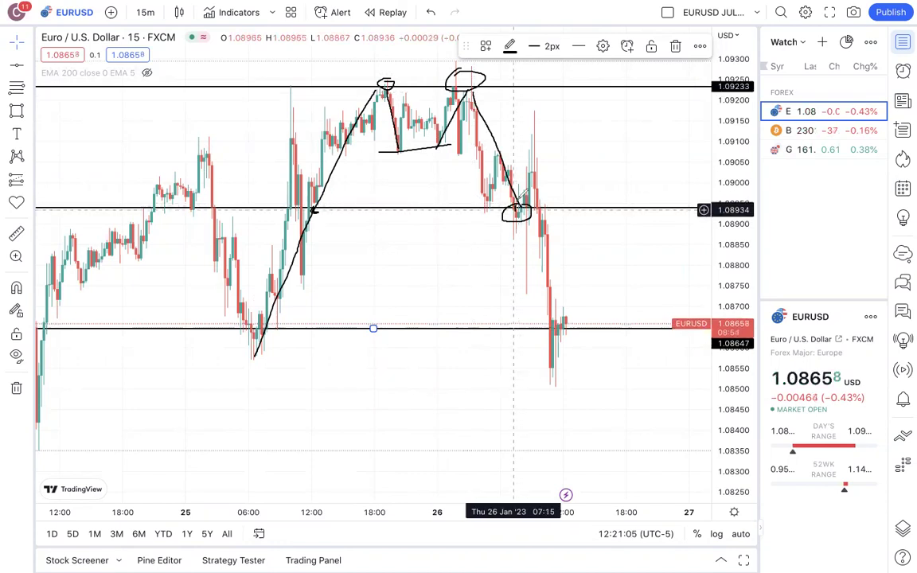
left_click_drag(530, 155, 536, 132)
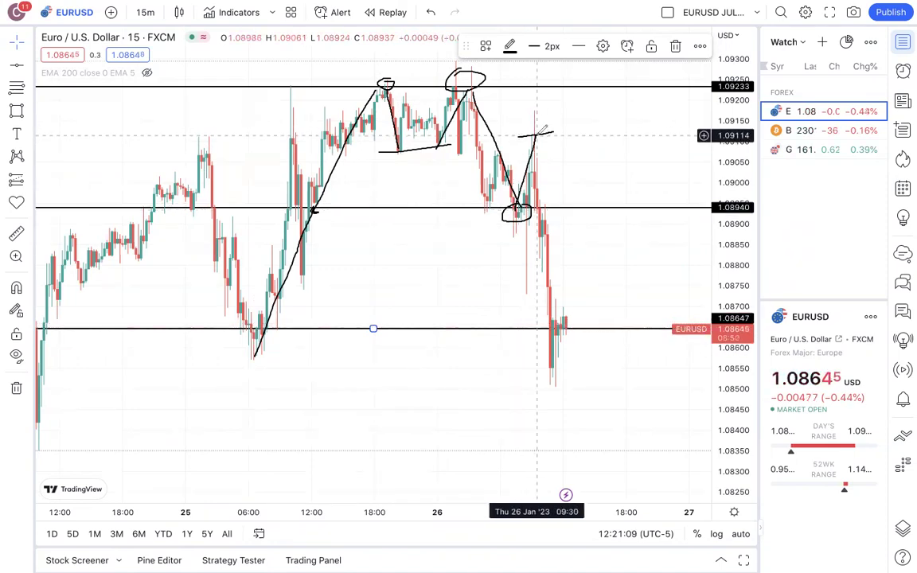
mouse_move(552, 207)
left_mouse_down()
mouse_move(572, 326)
mouse_move(596, 341)
left_mouse_up()
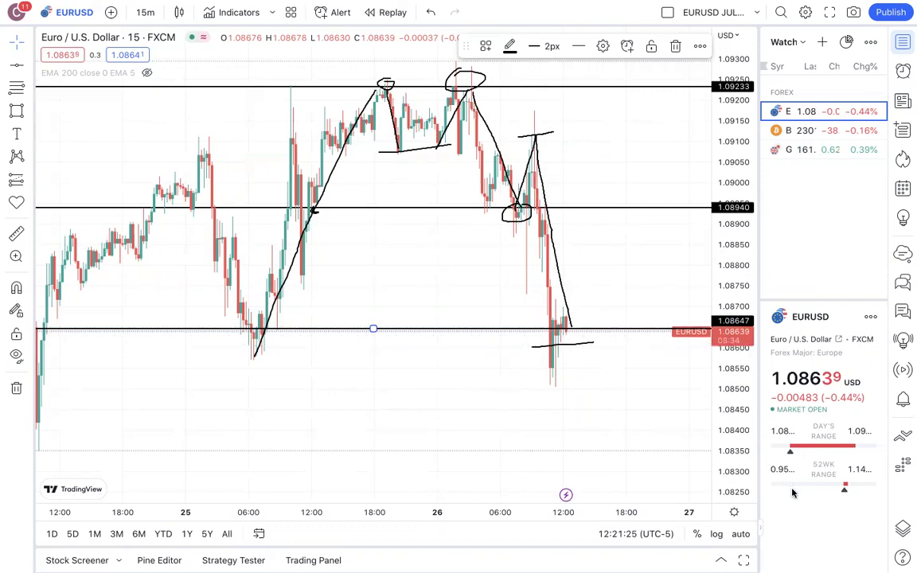
key("Escape")
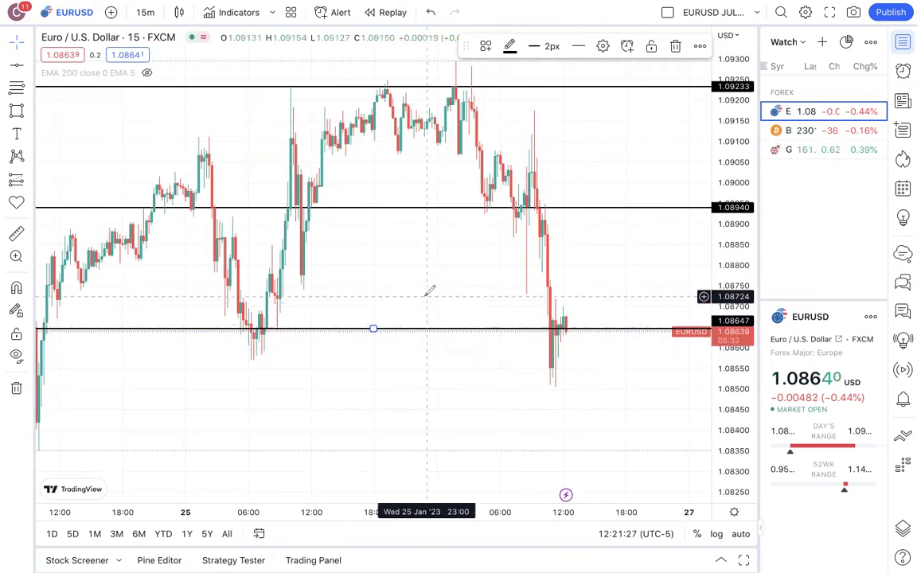
- Trace a zigzag from the 25 January low to the 26 January low and add a projected upward arrow to about 1.0910
left_click_drag(254, 356, 408, 90)
mouse_move(436, 134)
left_mouse_down()
mouse_move(465, 86)
mouse_move(487, 122)
mouse_move(509, 211)
left_mouse_up()
left_click_drag(531, 113, 565, 396)
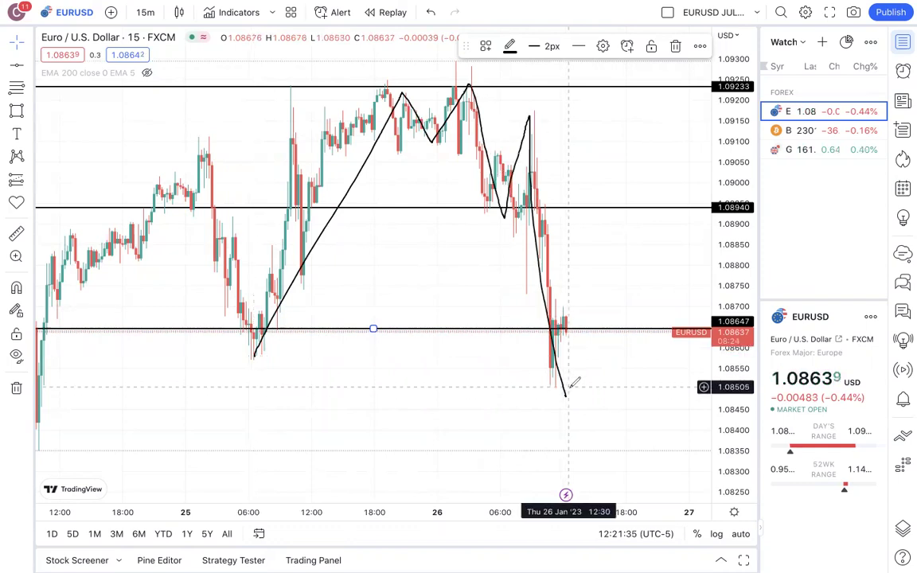
left_click_drag(567, 395, 624, 148)
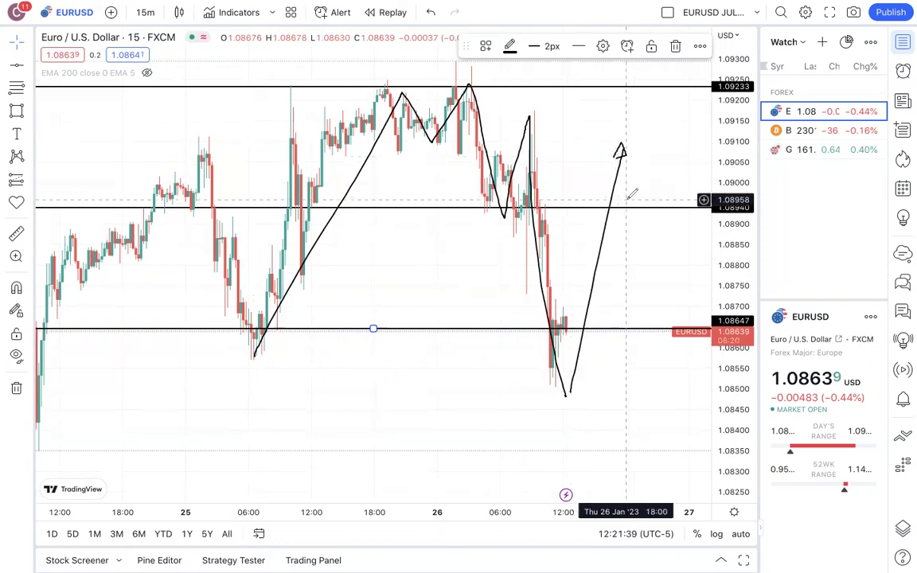
- Write TP1 by hand below the 1.08940 line and TP2 below the 1.09233 line
left_click_drag(649, 215, 649, 231)
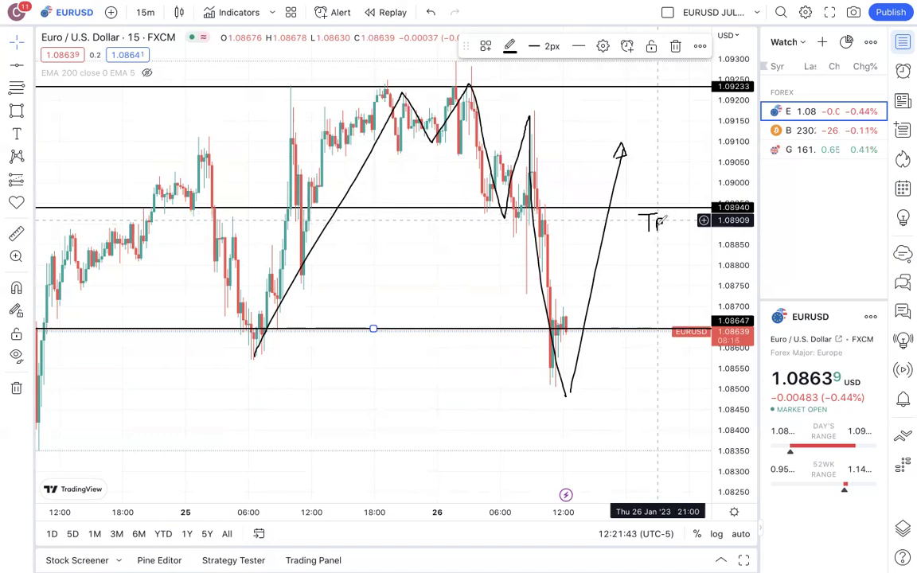
left_click_drag(657, 220, 671, 231)
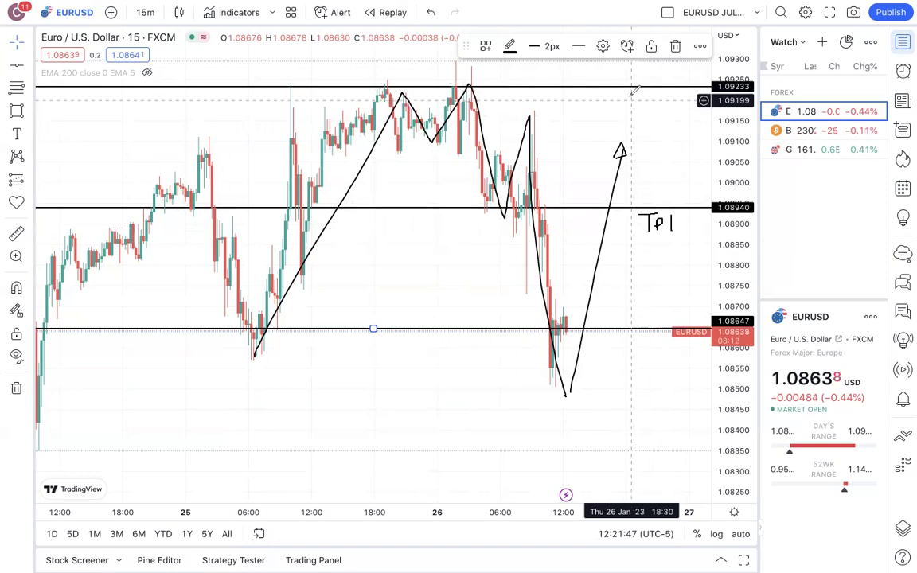
mouse_move(636, 97)
left_mouse_down()
mouse_move(638, 112)
mouse_move(657, 109)
left_mouse_up()
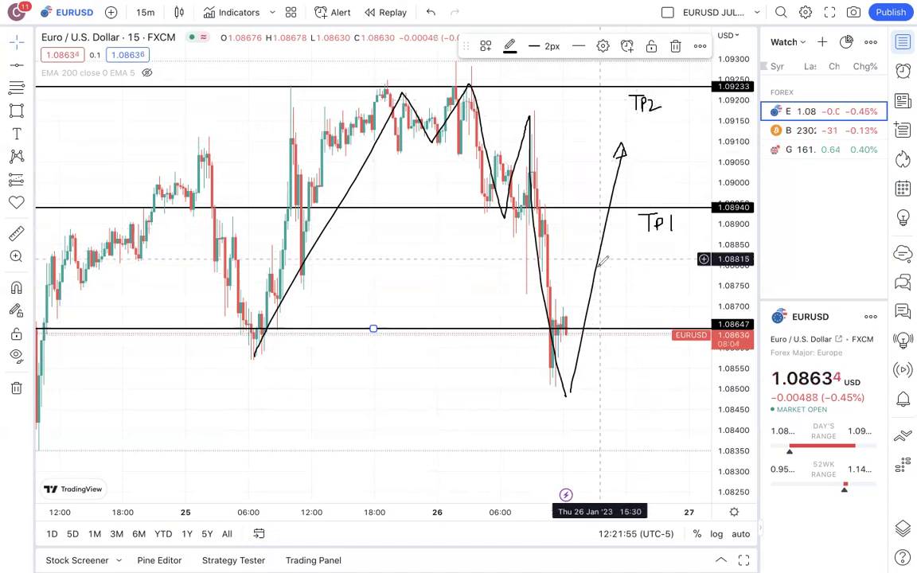
- Sketch a level line across the 26 January low and clear all freehand sketches, keeping the horizontal lines
left_click_drag(578, 379, 521, 391)
left_click_drag(612, 376, 542, 379)
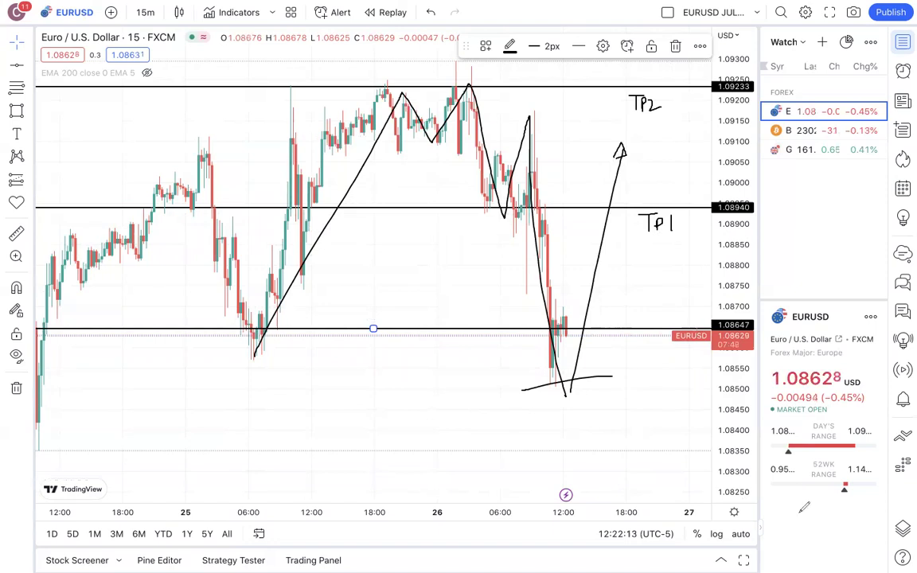
key("ctrl+z")
key("ctrl+z")
key("ctrl+z")
key("ctrl+z")
key("ctrl+z")
key("ctrl+z")
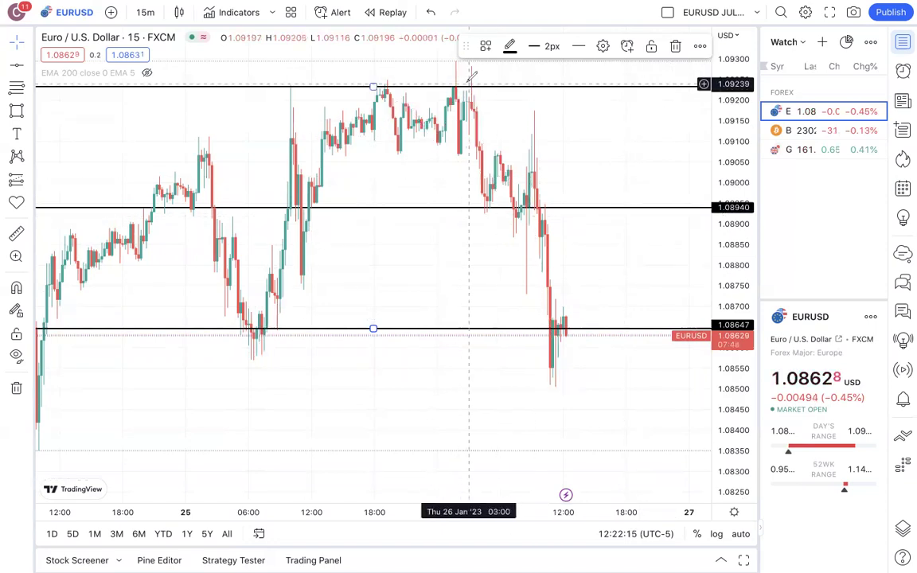
- Sketch an arrow from the circled 26 January high down to the 1.08940 line, and label the two lower lines TP1 and TP2
left_click_drag(463, 82, 469, 90)
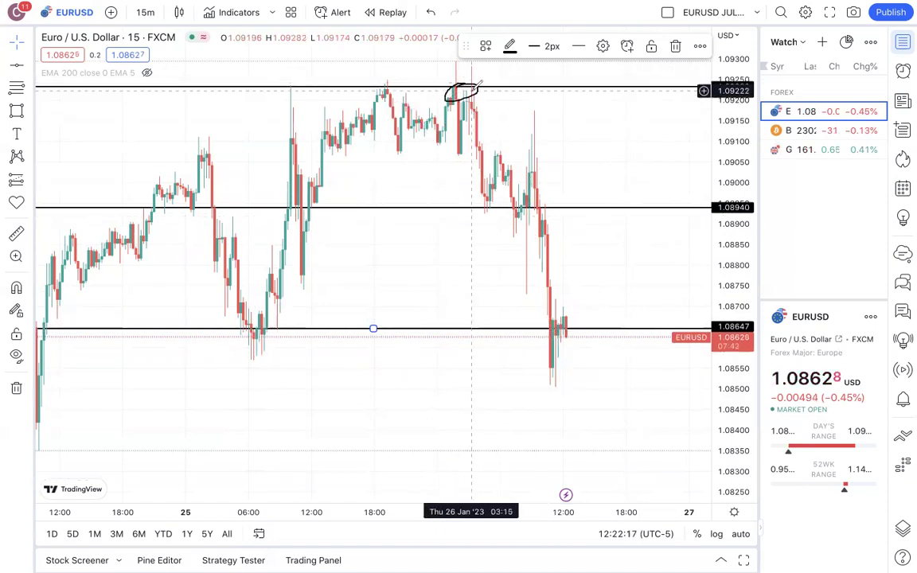
left_click_drag(480, 127, 487, 200)
mouse_move(594, 198)
left_mouse_down()
mouse_move(613, 197)
mouse_move(604, 205)
left_mouse_up()
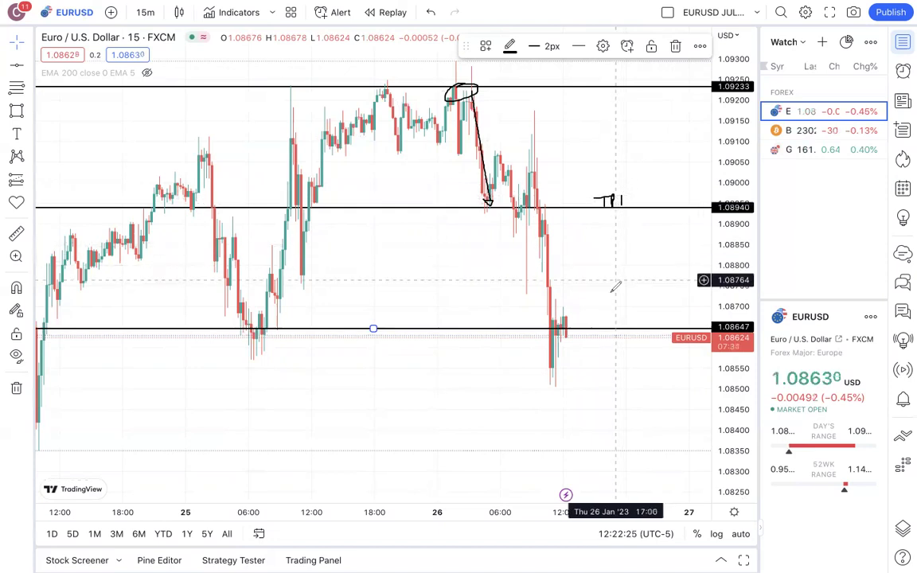
mouse_move(599, 320)
left_mouse_down()
mouse_move(613, 319)
mouse_move(607, 328)
left_mouse_up()
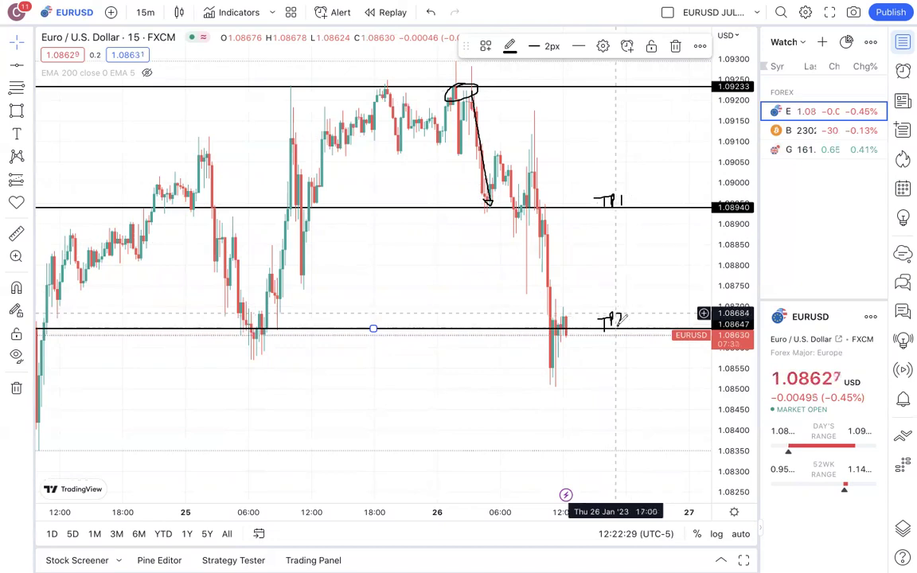
left_click_drag(615, 314, 625, 322)
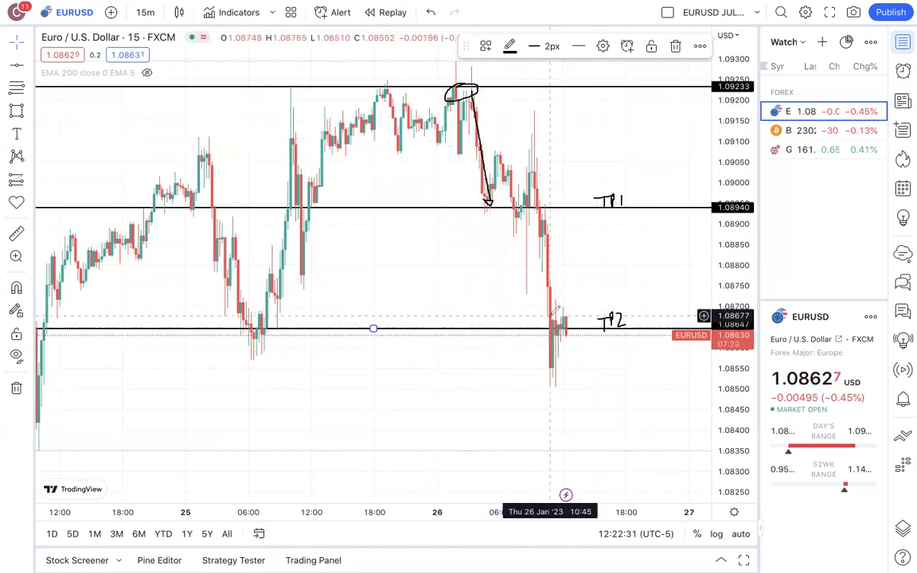
- Circle the 26 and 25 January lows at the 1.08647 line with an arrow up the rally, and clear the sketches
mouse_move(563, 318)
left_mouse_down()
mouse_move(539, 332)
mouse_move(573, 326)
mouse_move(565, 319)
left_mouse_up()
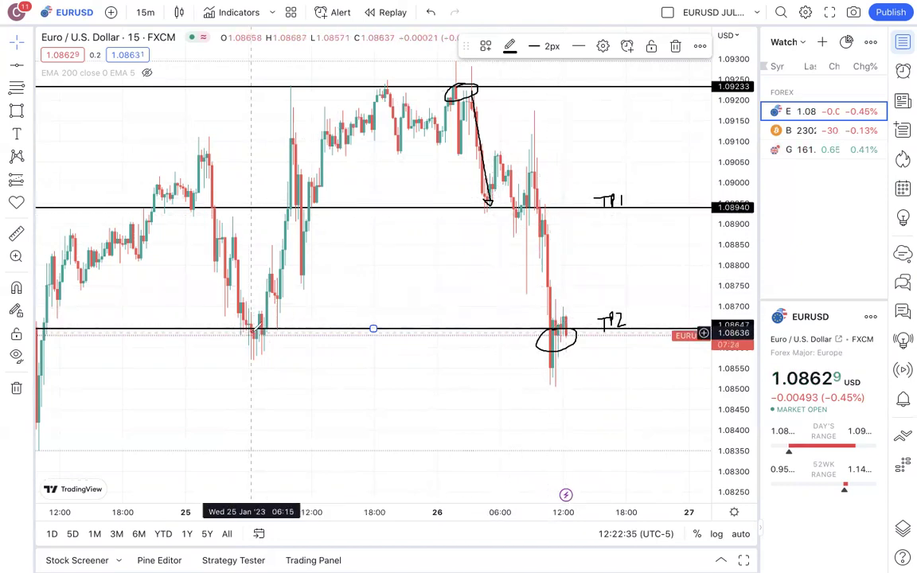
mouse_move(274, 328)
left_mouse_down()
mouse_move(337, 155)
mouse_move(353, 157)
left_mouse_up()
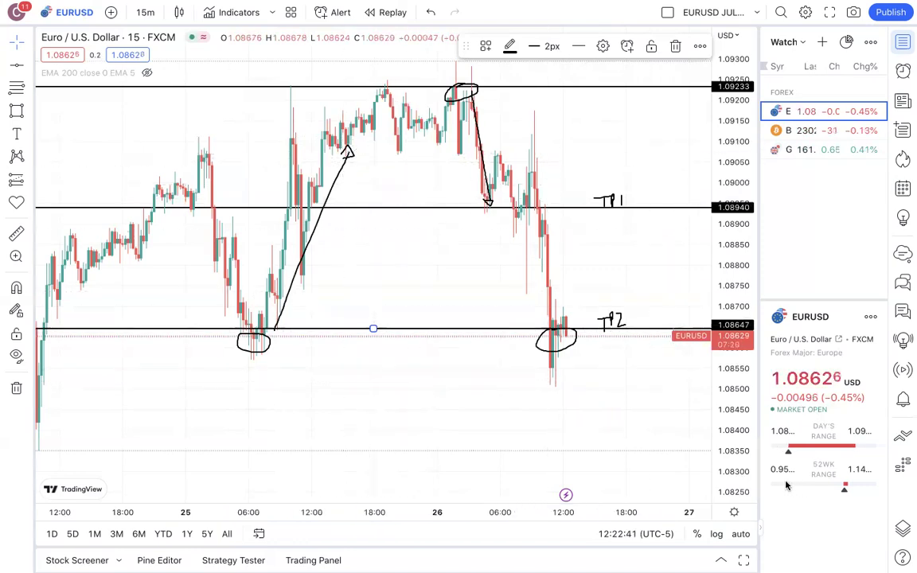
key("e")
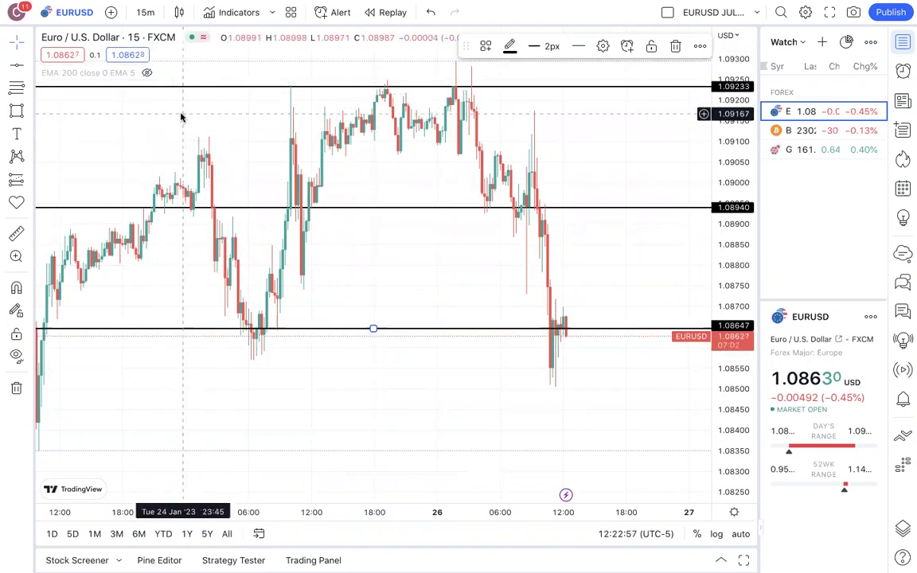
- Search the indicator library for "moving a" to view the moving average options, and close it without adding one
mouse_move(148, 73)
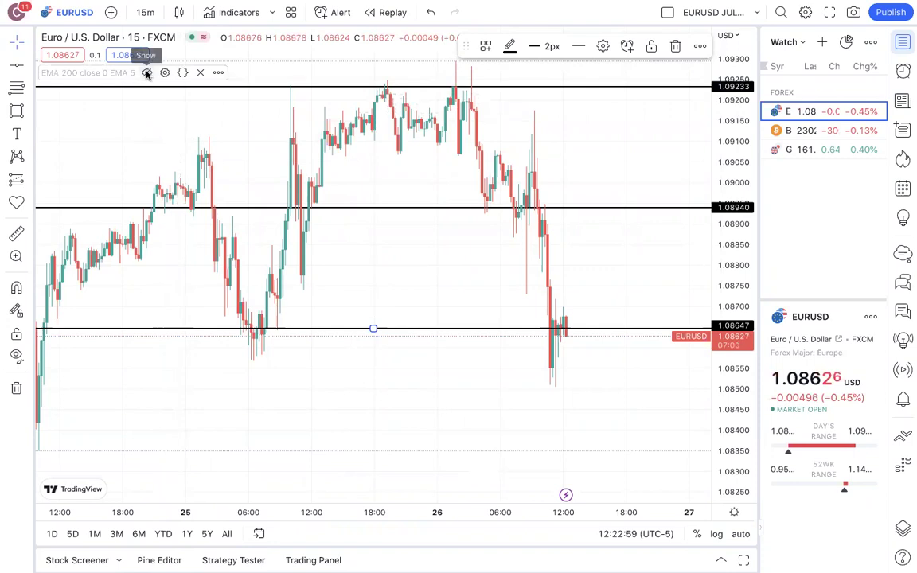
left_click(236, 13)
type("moving")
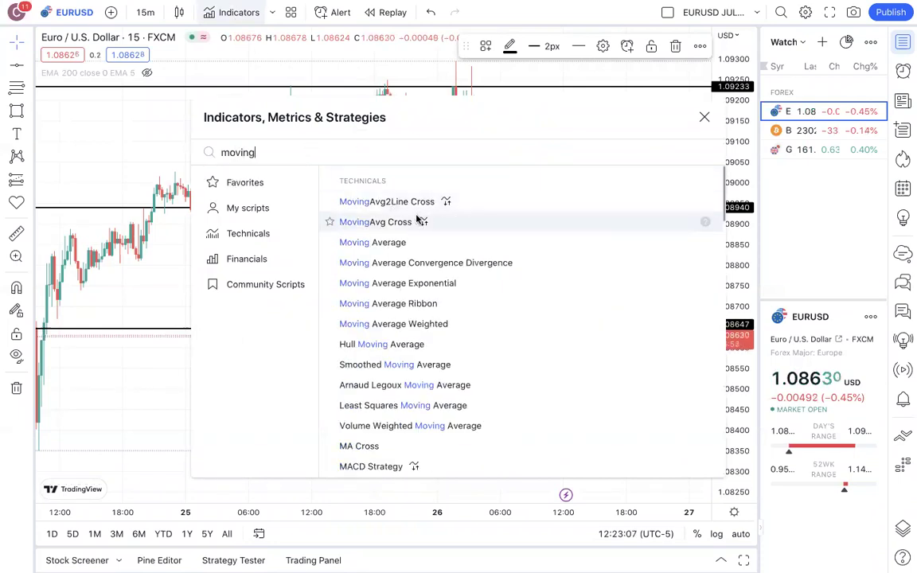
type(" a")
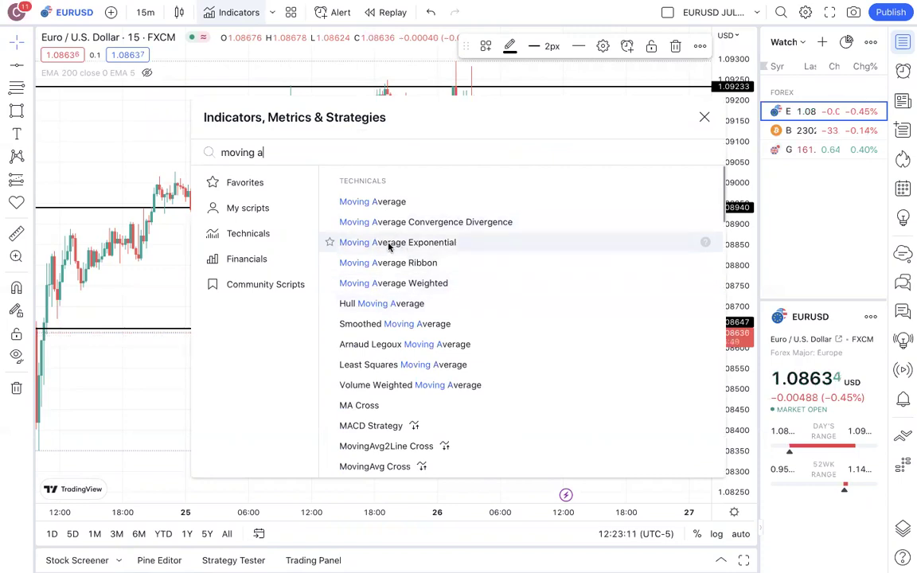
left_click(704, 117)
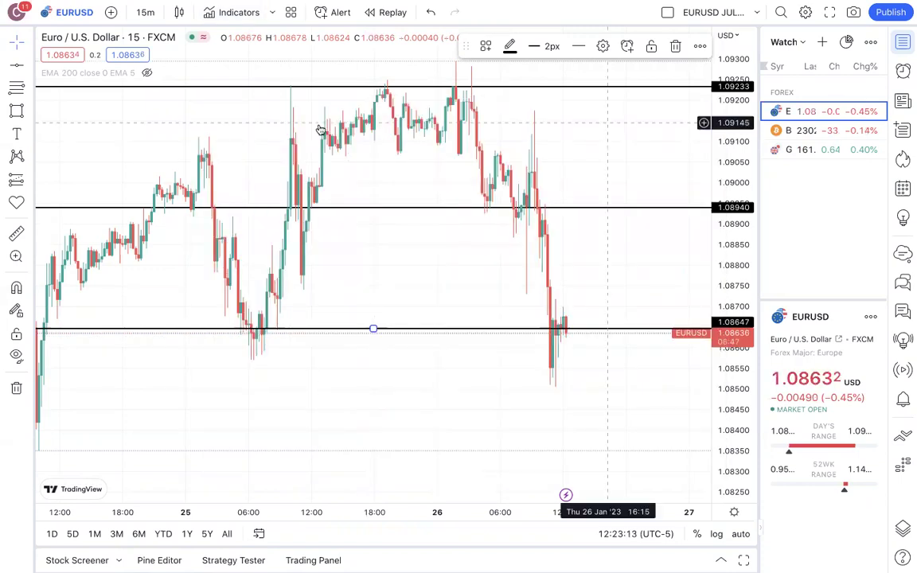
- Show the hidden EMA on the chart and review its settings, keeping length 200 and smoothing method EMA
left_click(147, 73)
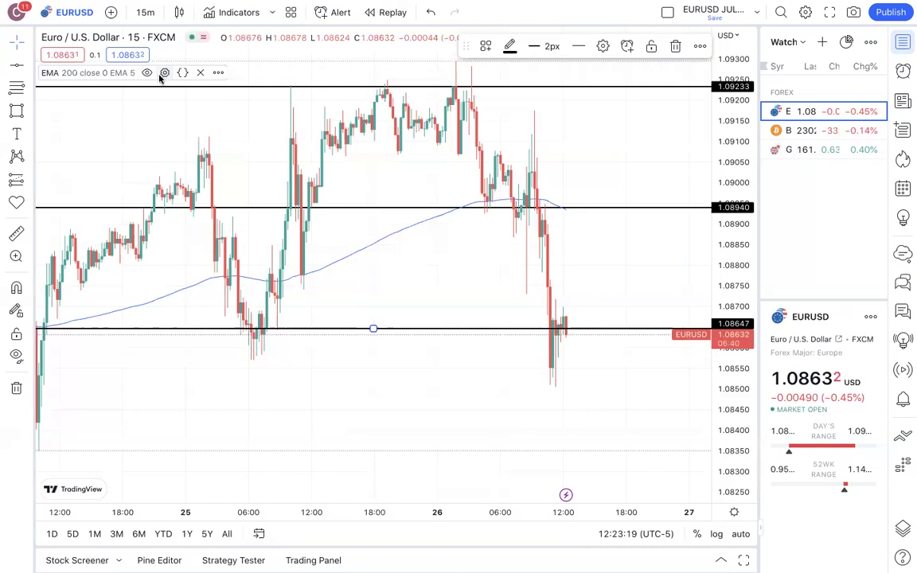
left_click(164, 73)
left_click(416, 229)
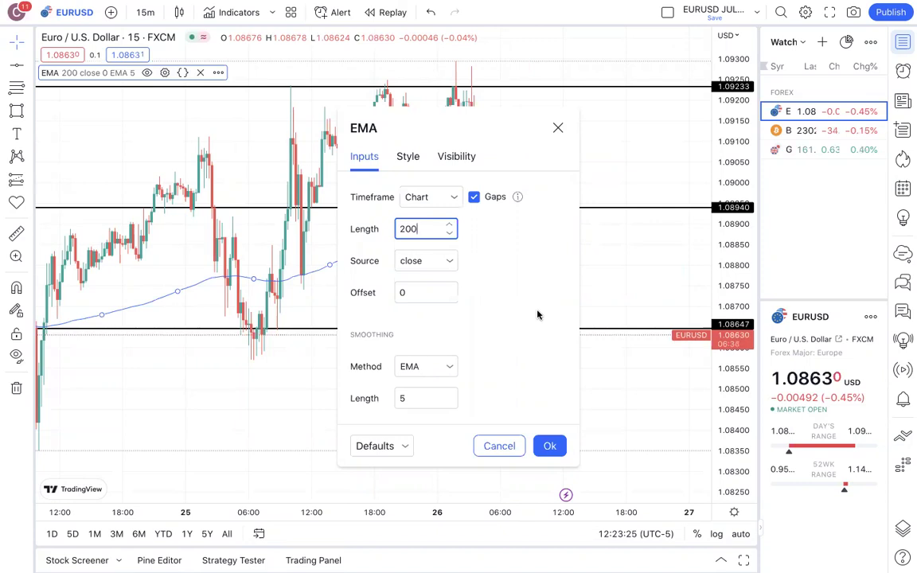
left_click(433, 381)
left_click(430, 367)
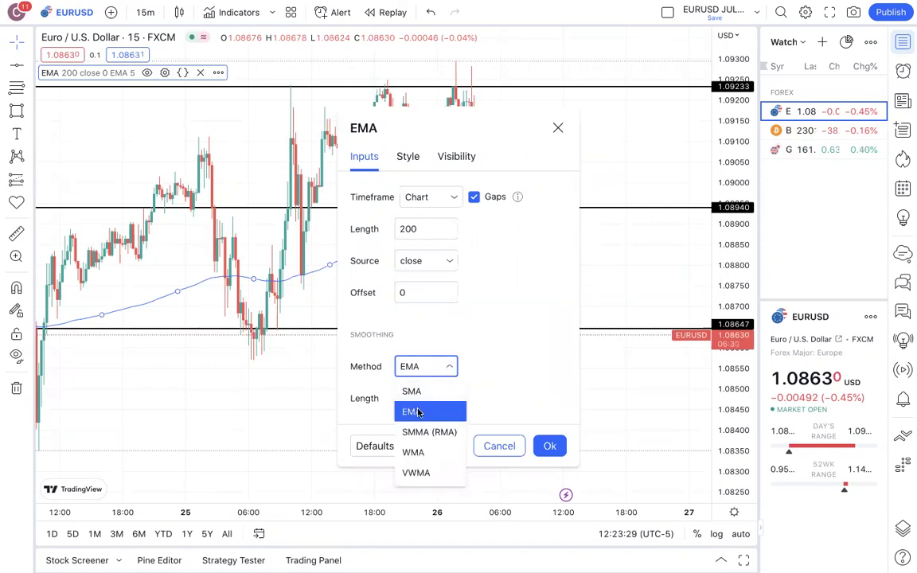
left_click(497, 384)
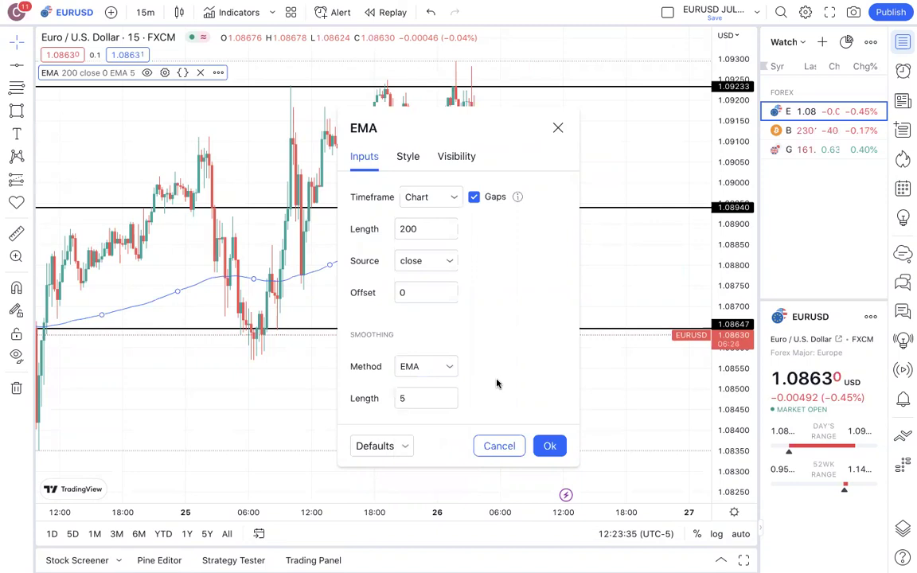
left_click(550, 447)
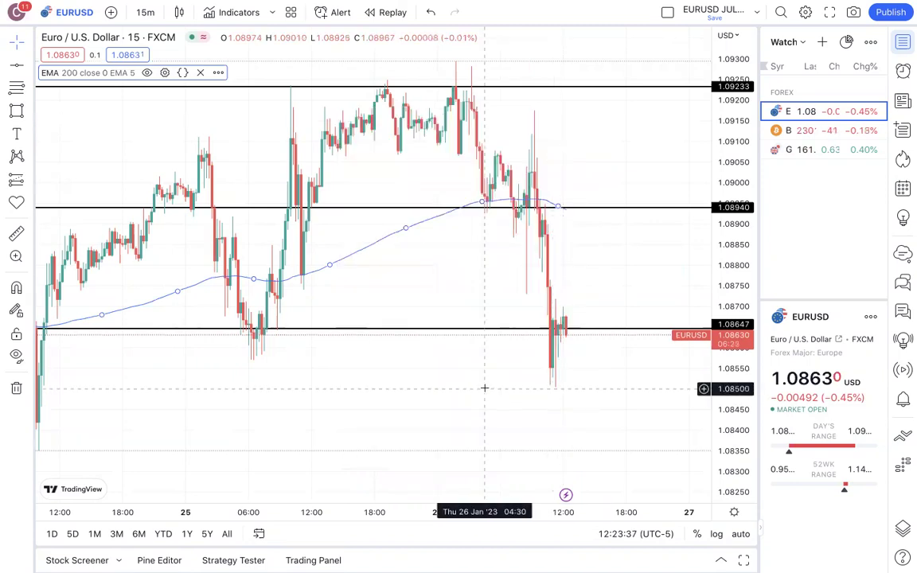
- Circle the 25 January touch of the EMA as A, sketch an arrow up to the 1.09233 line, and clear the sketches
left_click_drag(442, 374, 540, 478)
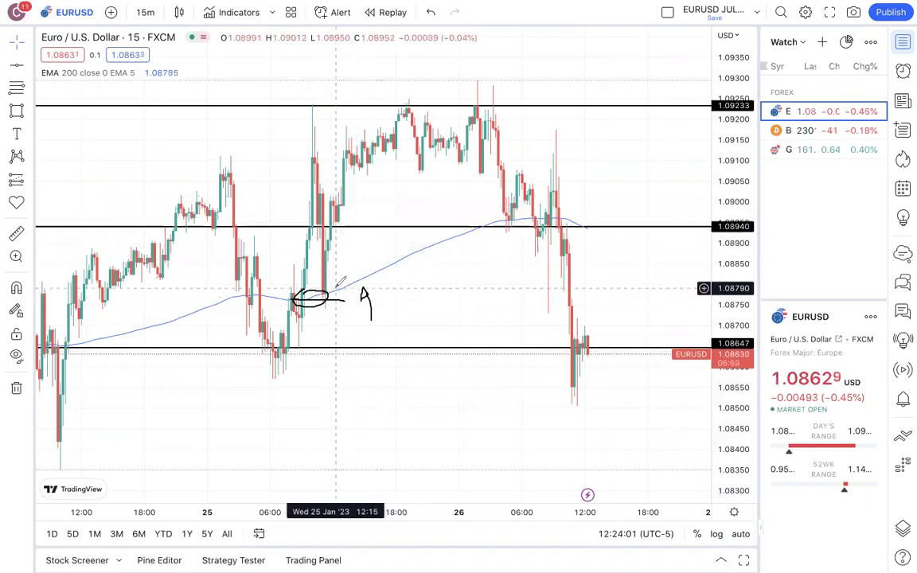
mouse_move(360, 236)
left_mouse_down()
mouse_move(381, 174)
mouse_move(424, 125)
left_mouse_up()
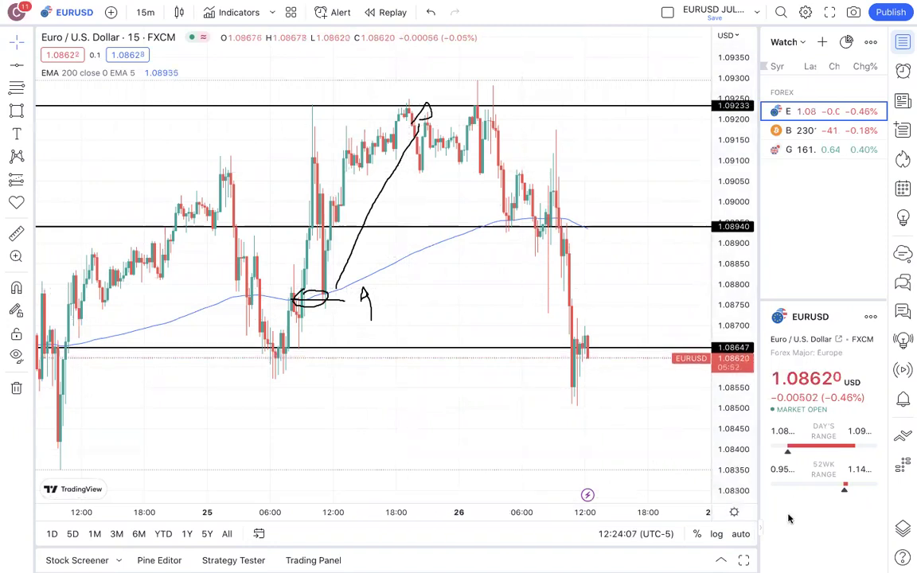
key("Escape")
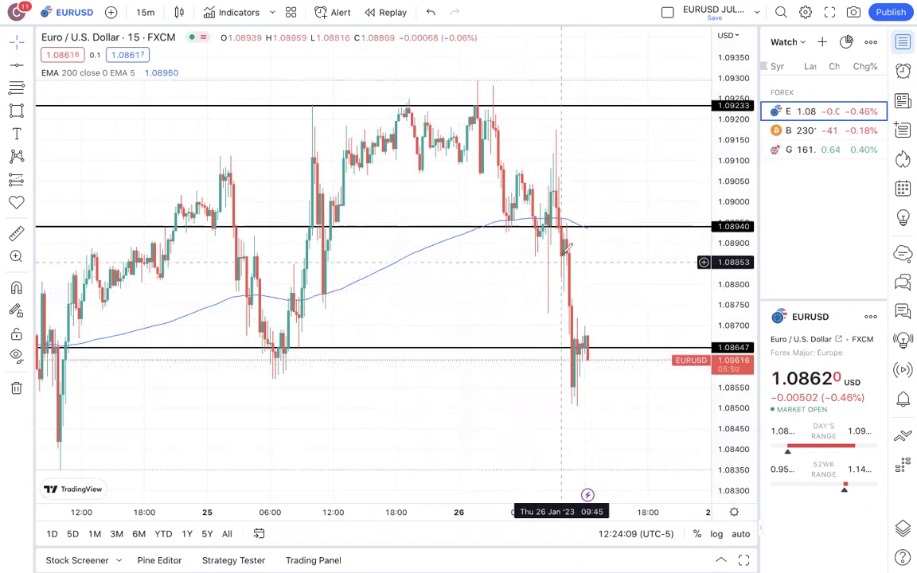
- Sketch a short downward arrow beneath the EMA's latest end at the 1.08940 line and remove it
mouse_move(593, 234)
left_mouse_down()
mouse_move(593, 252)
mouse_move(598, 245)
left_mouse_up()
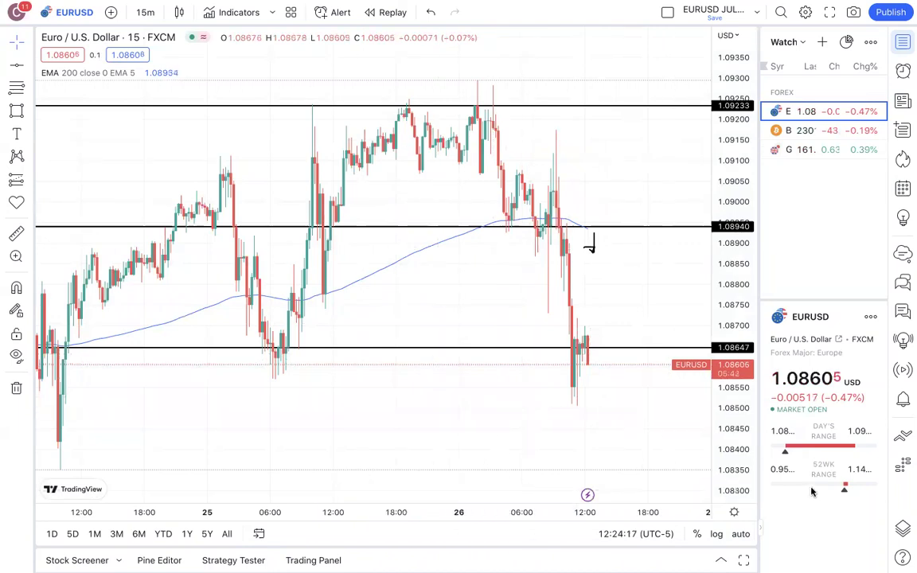
key("ctrl+z")
key("ctrl+z")
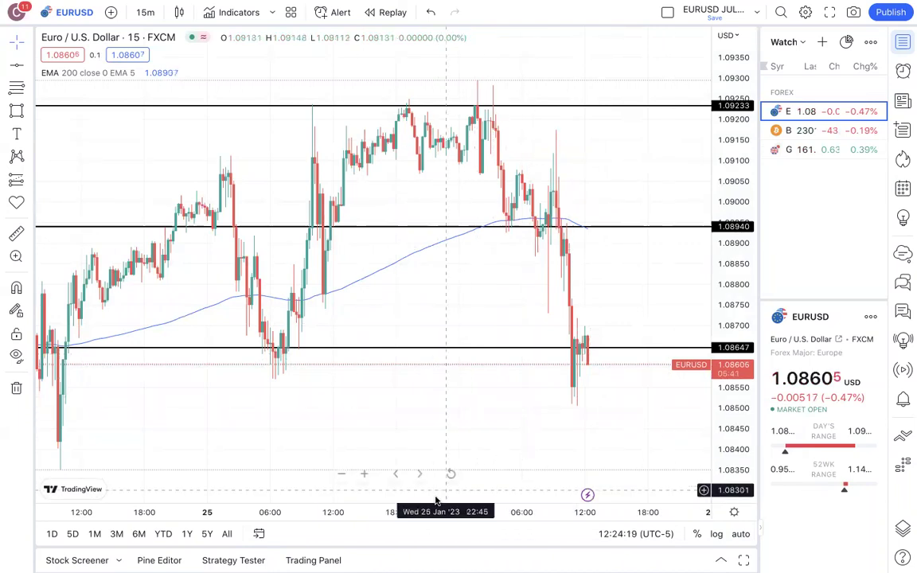
- Add a horizontal line at 1.08472 through the 23 January lows
left_click(341, 475)
left_click_drag(566, 368, 531, 300)
left_click(16, 65)
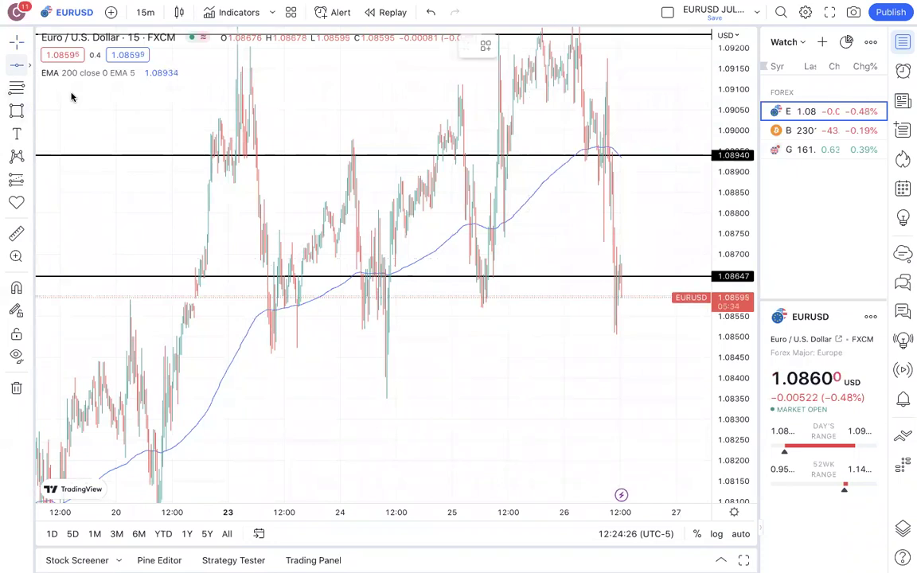
left_click(413, 348)
- Sketch the price swings from 20 to 24 January, circling the 23 and 24 January lows at the 1.08472 line
mouse_move(543, 395)
left_mouse_down()
mouse_move(480, 392)
mouse_move(501, 437)
mouse_move(493, 440)
left_mouse_up()
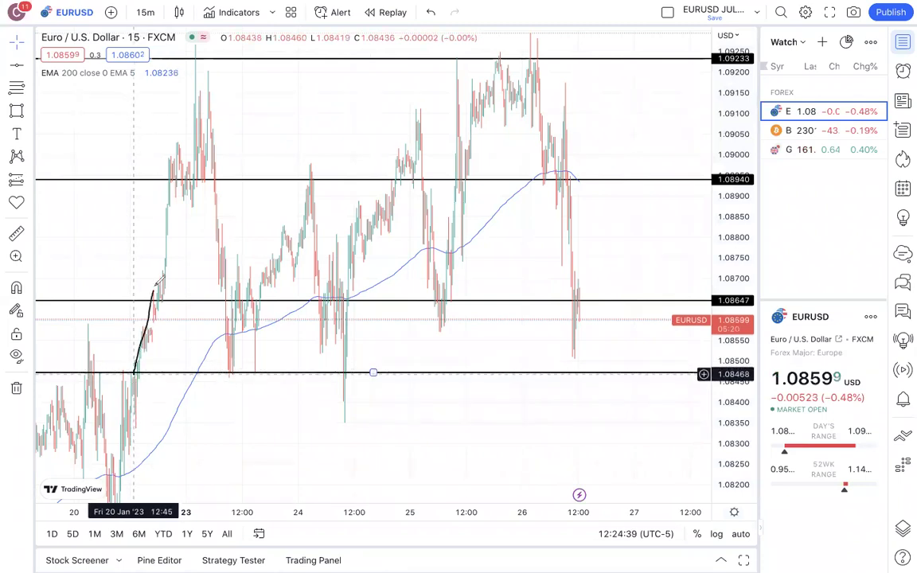
mouse_move(167, 231)
left_mouse_down()
mouse_move(207, 51)
mouse_move(206, 70)
left_mouse_up()
left_click_drag(211, 137, 222, 243)
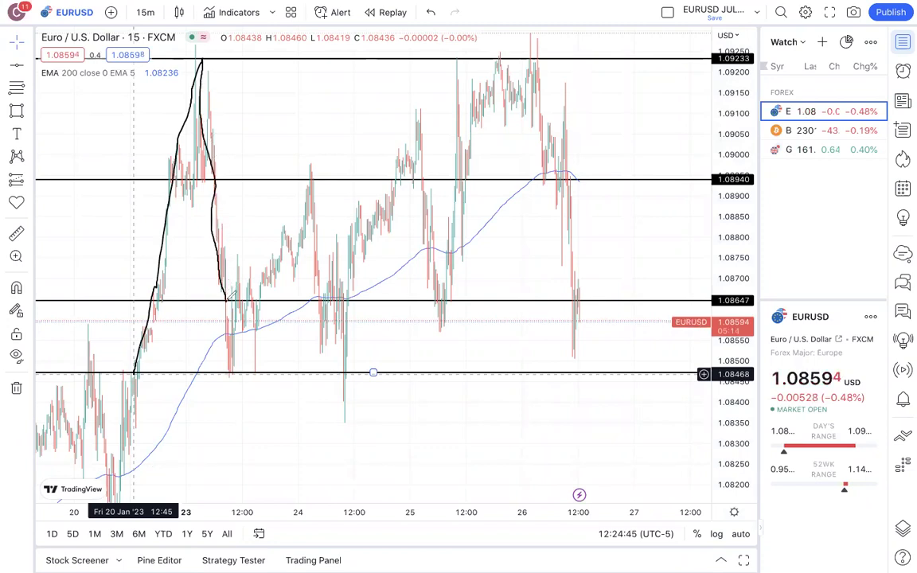
left_click_drag(229, 340, 231, 370)
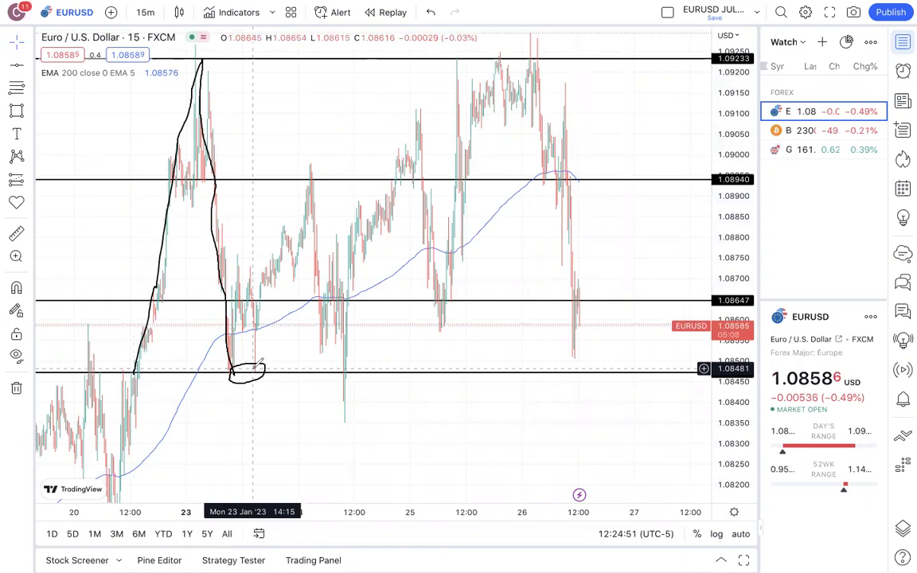
left_click_drag(248, 331, 322, 174)
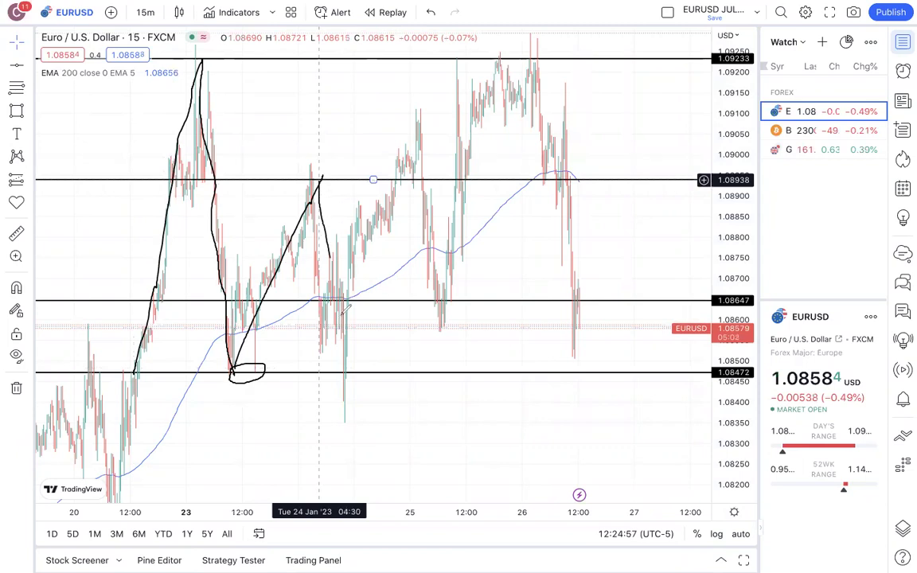
mouse_move(355, 370)
left_mouse_down()
mouse_move(336, 376)
mouse_move(348, 374)
left_mouse_up()
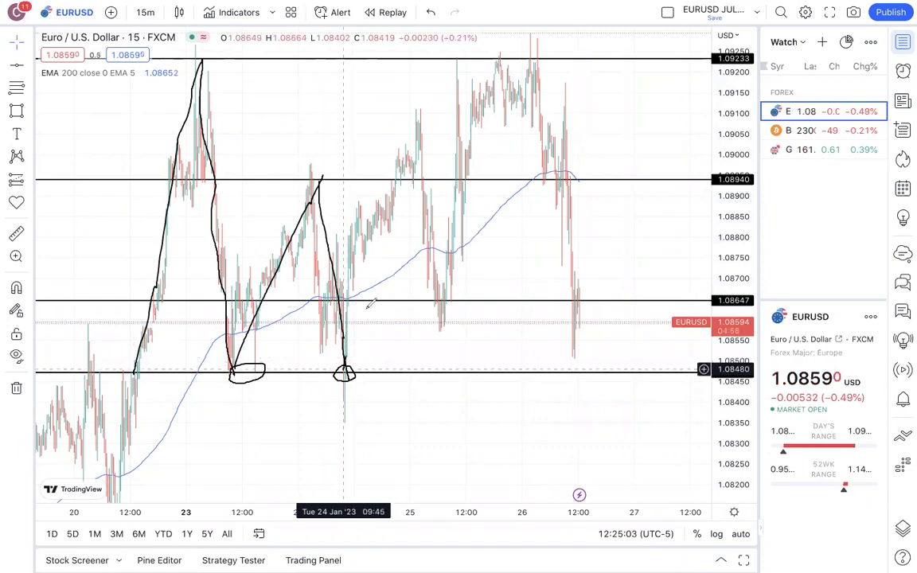
- Continue the swing sketch through the 25 January high and low, up to 1.09233, and down through 1.08940 to 1.08647
left_click_drag(423, 158, 432, 120)
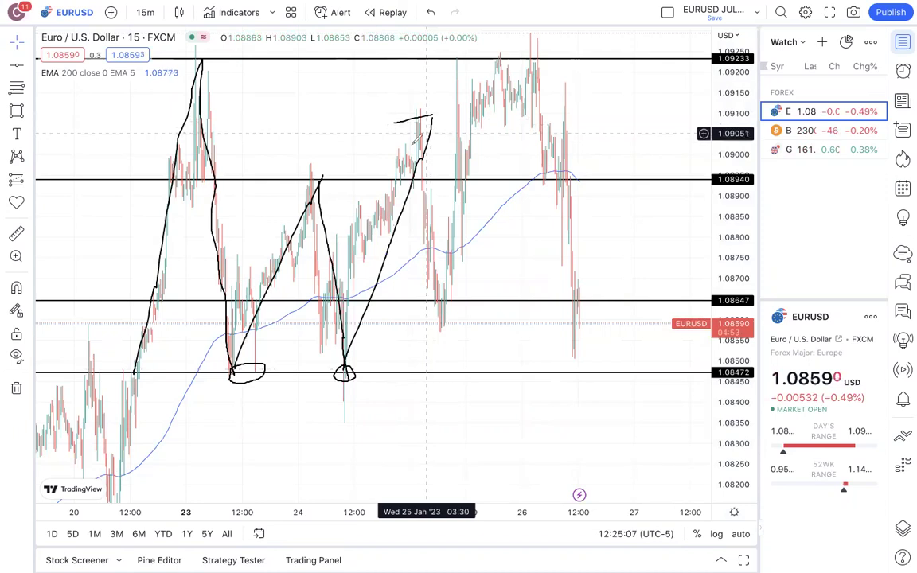
left_click_drag(417, 138, 419, 213)
mouse_move(428, 254)
left_mouse_down()
mouse_move(437, 310)
mouse_move(451, 325)
mouse_move(428, 326)
mouse_move(440, 328)
left_mouse_up()
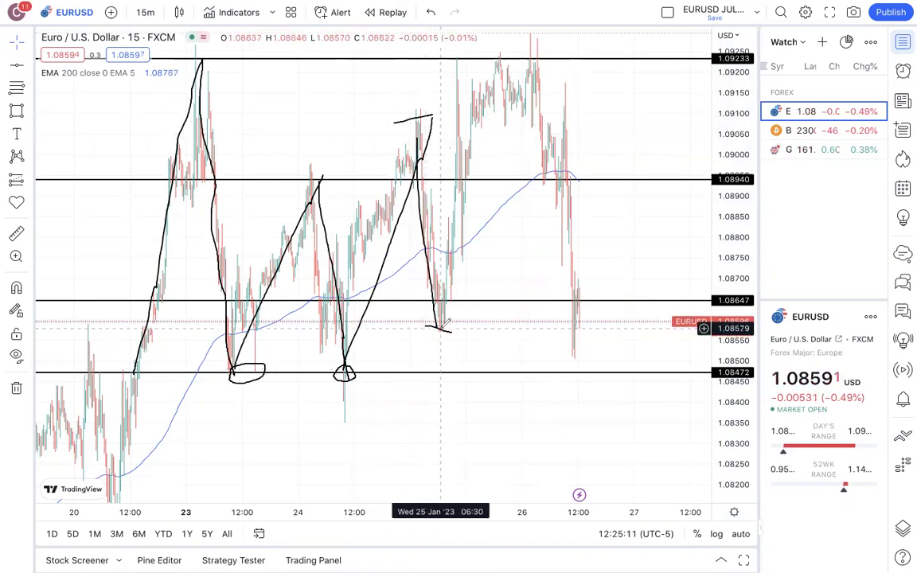
mouse_move(460, 253)
left_mouse_down()
mouse_move(486, 124)
mouse_move(504, 89)
left_mouse_up()
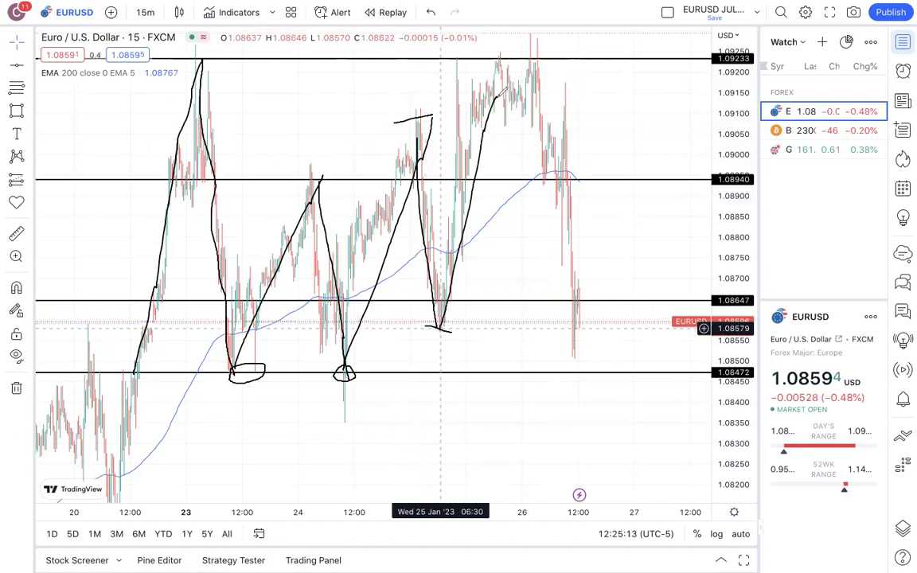
mouse_move(513, 47)
left_mouse_down()
mouse_move(495, 58)
mouse_move(538, 56)
mouse_move(540, 180)
mouse_move(527, 184)
mouse_move(585, 274)
mouse_move(589, 300)
left_mouse_up()
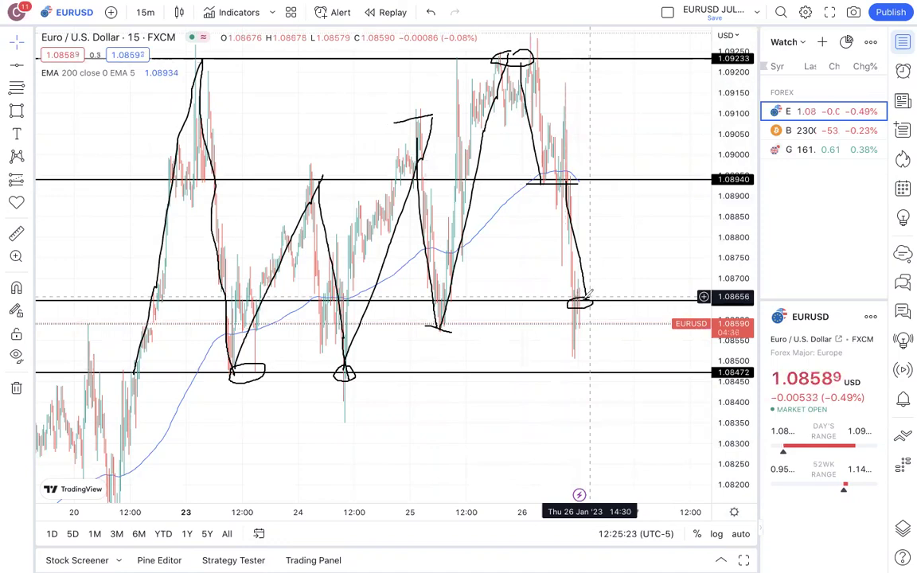
- Sketch a projected drop to a circled 1.08472 target and an arrow up to 1.08940, and clear all freehand sketches
left_click_drag(602, 358, 603, 367)
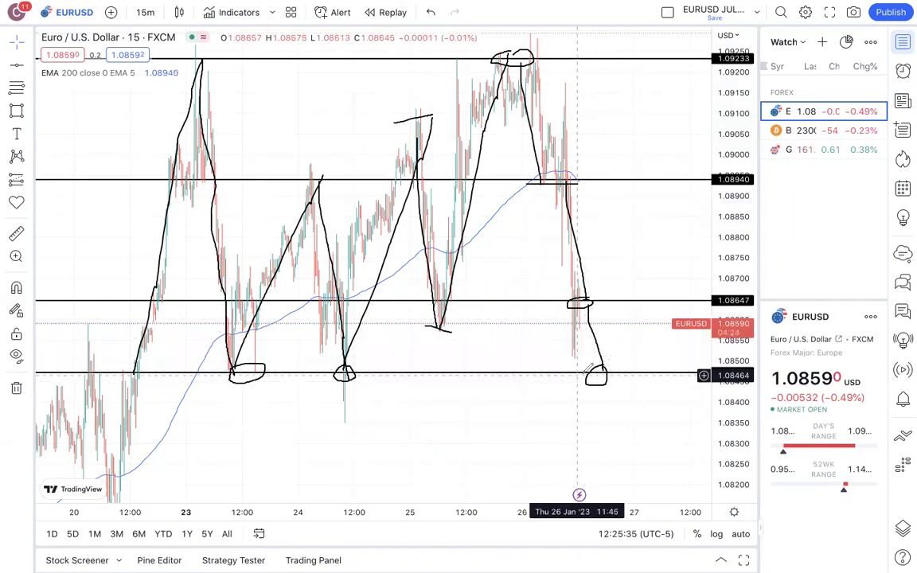
mouse_move(599, 367)
left_mouse_down()
mouse_move(646, 171)
mouse_move(638, 184)
left_mouse_up()
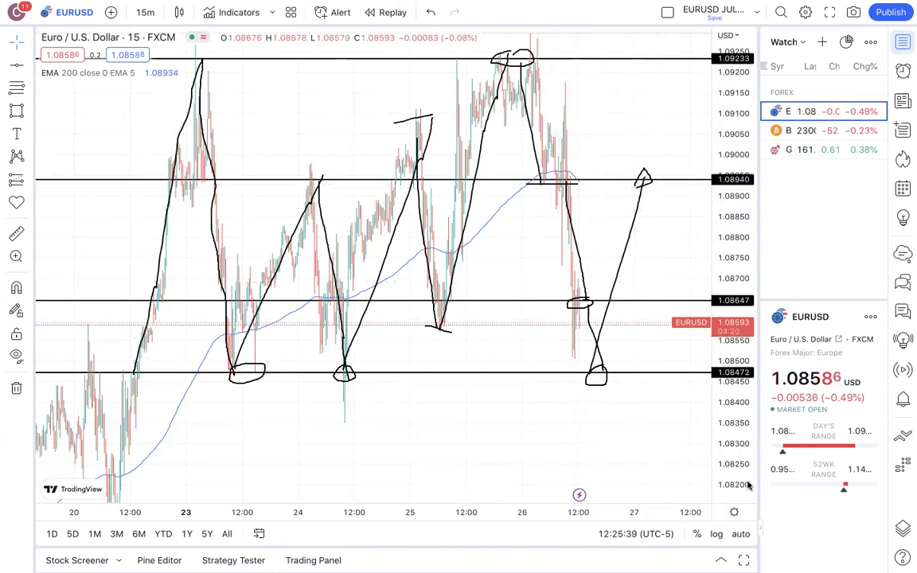
key("ctrl+z")
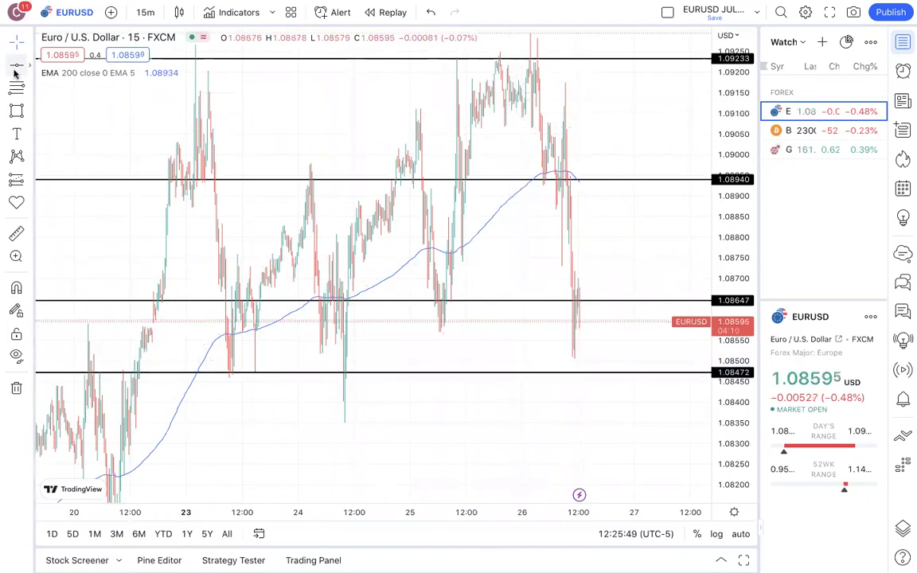
- Add a horizontal line at 1.08292 below the 1.08472 level
left_click(253, 444)
mouse_move(291, 460)
left_mouse_down()
mouse_move(331, 436)
mouse_move(322, 380)
mouse_move(286, 430)
mouse_move(266, 437)
mouse_move(276, 476)
left_mouse_up()
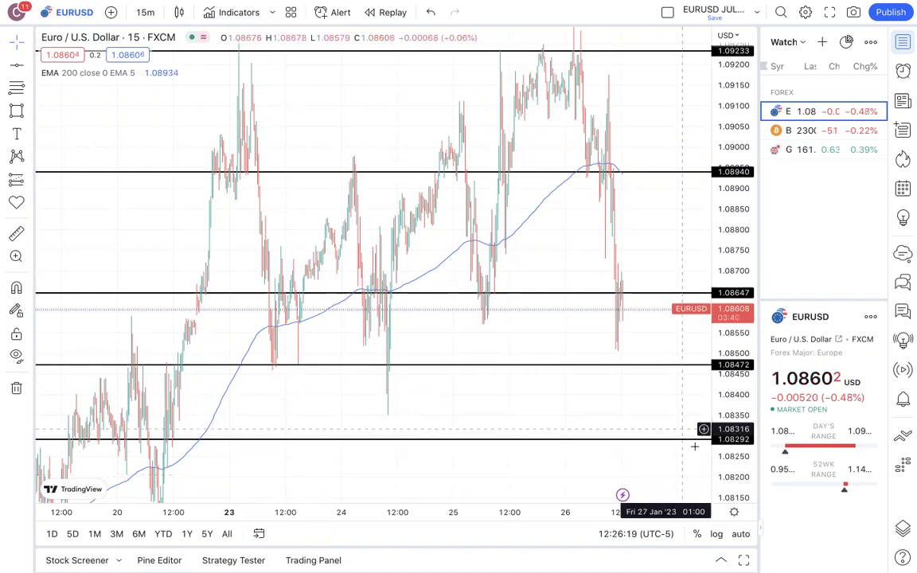
- Measure the price distance from the 1.08472 line up to the 1.08940 line, and dismiss the measurement
left_click_drag(654, 259, 527, 374)
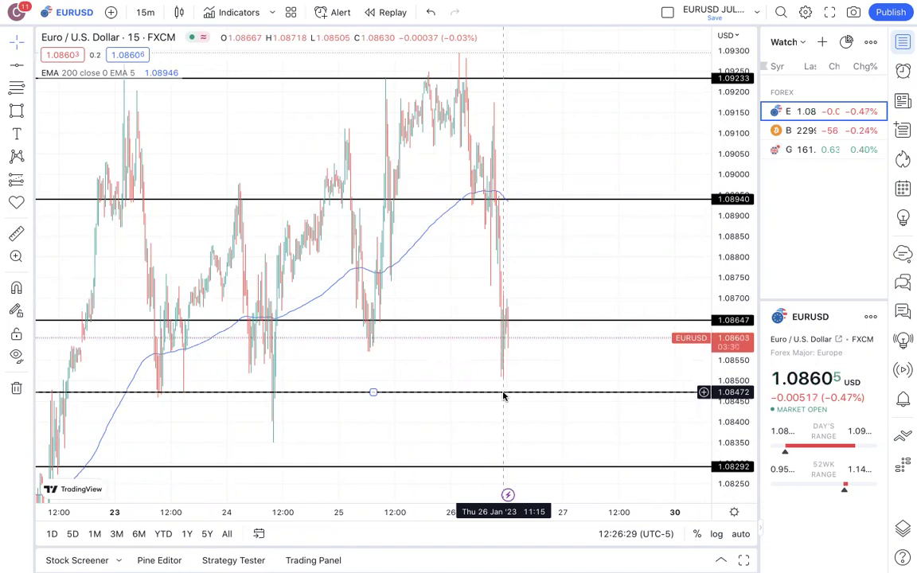
left_click(16, 233)
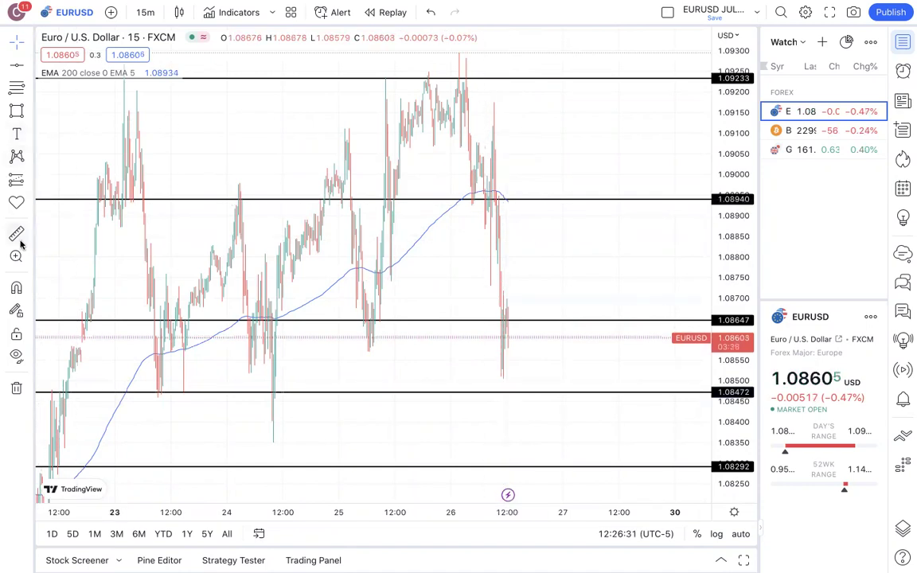
left_click(505, 389)
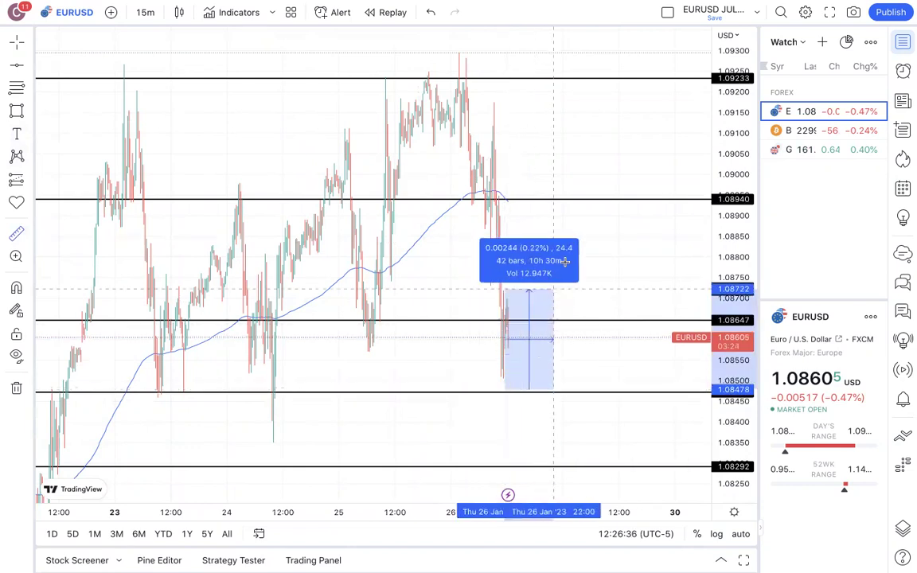
left_click(612, 199)
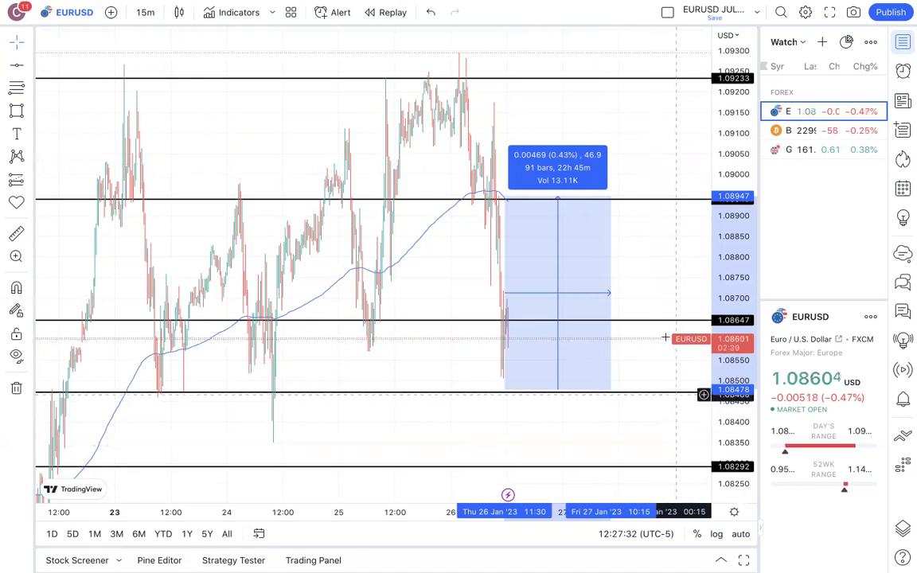
left_click(656, 288)
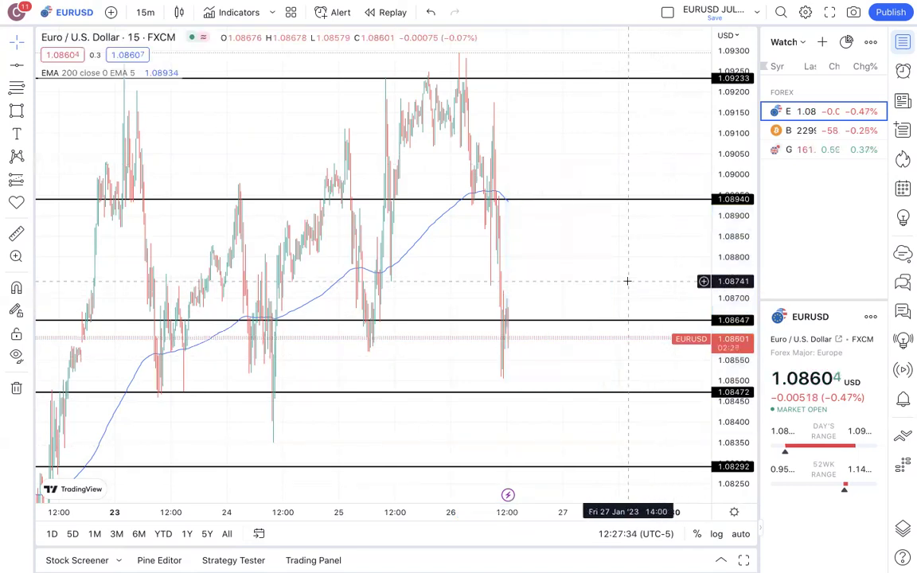